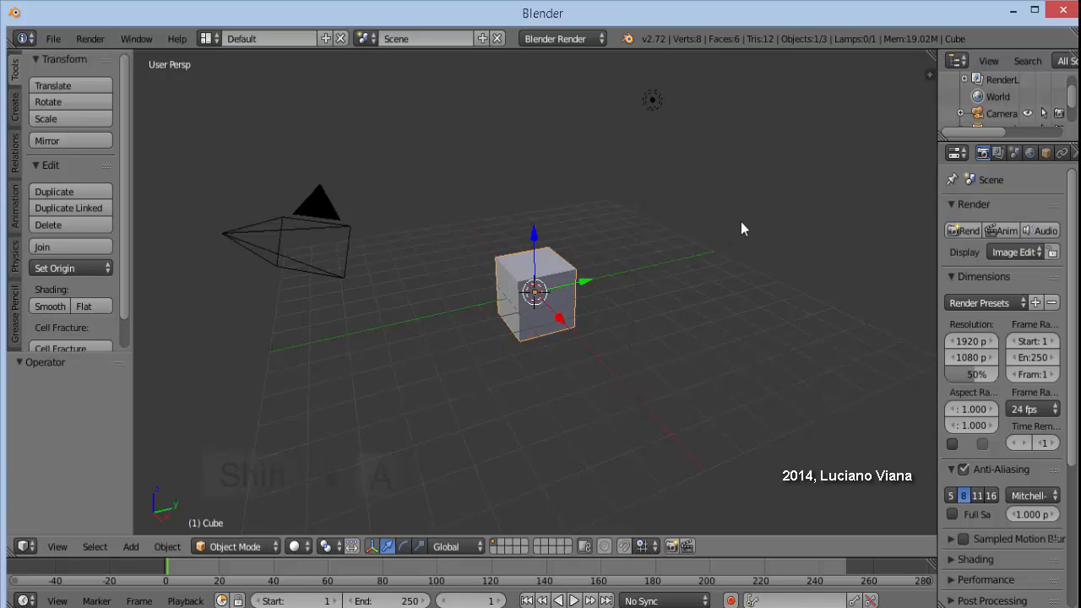
# Step: Add a UV sphere and move it about -2.67 units along Y, clear of the cube
pyautogui.hotkey('shift', 'a')
pyautogui.moveTo(740, 222)
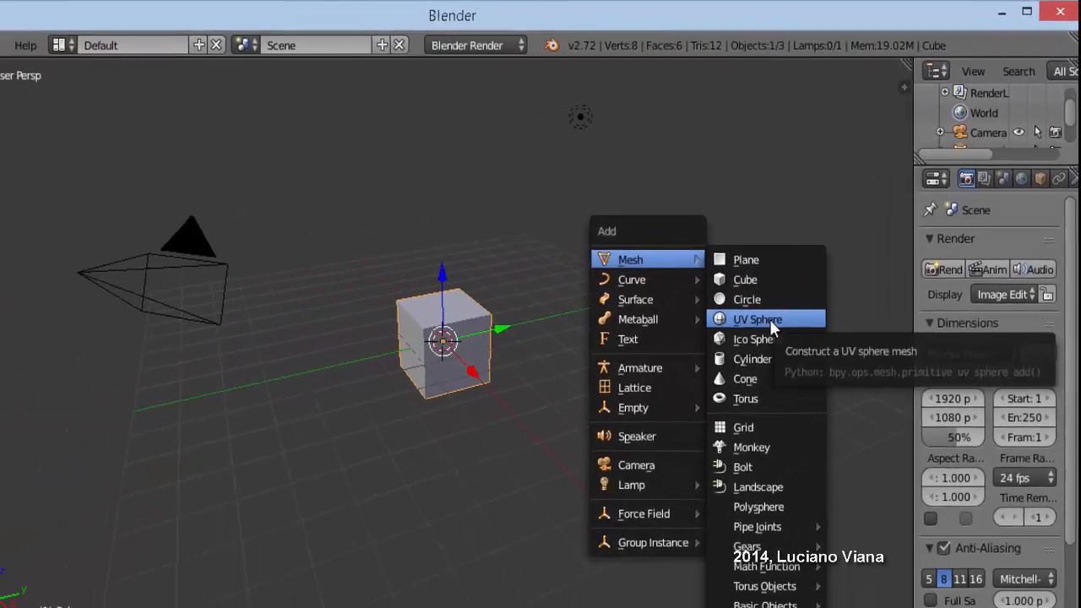
pyautogui.click(706, 387)
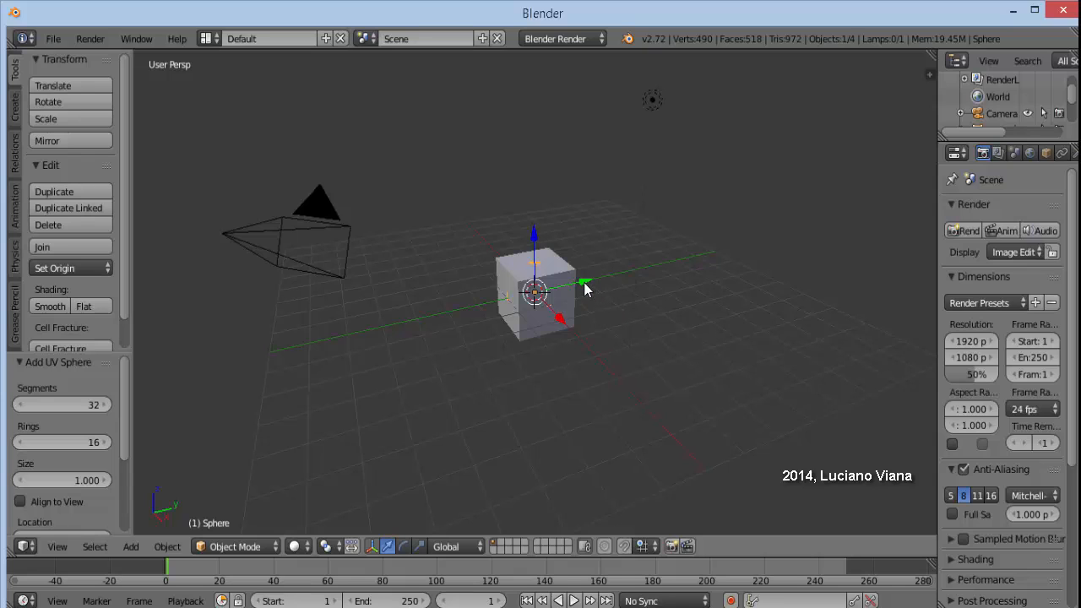
pyautogui.moveTo(585, 288); pyautogui.dragTo(510, 313)
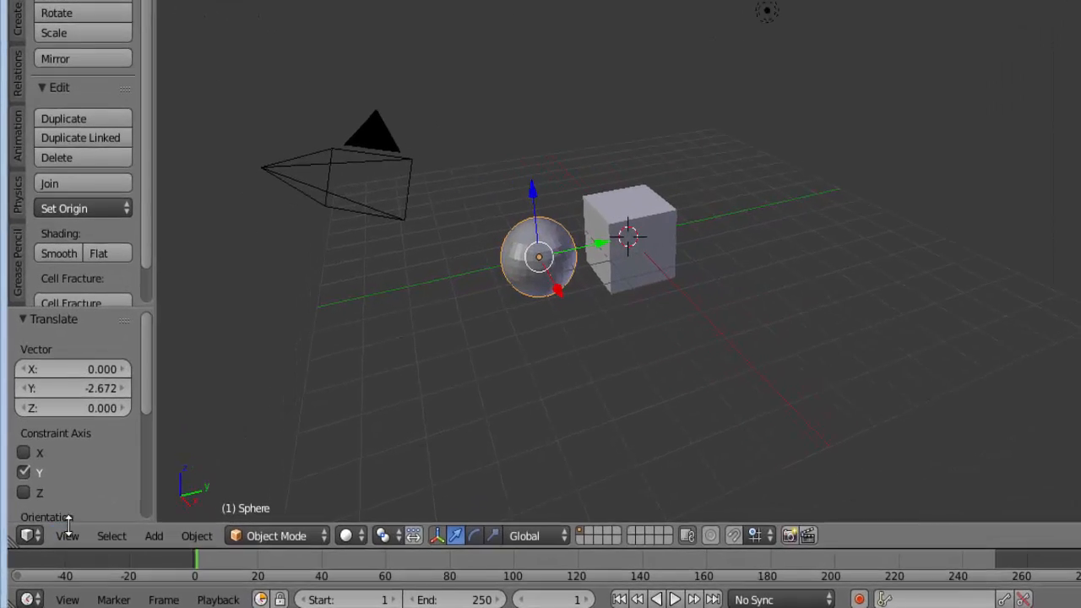
# Step: Set the 3D viewport to the right-side view with orthographic projection
pyautogui.click(67, 533)
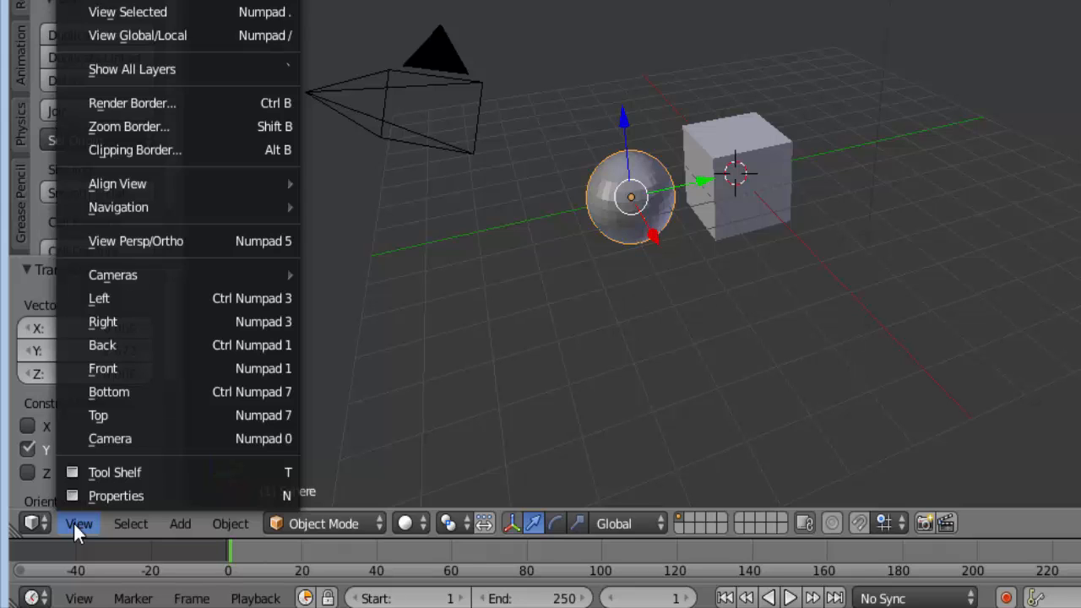
pyautogui.click(107, 321)
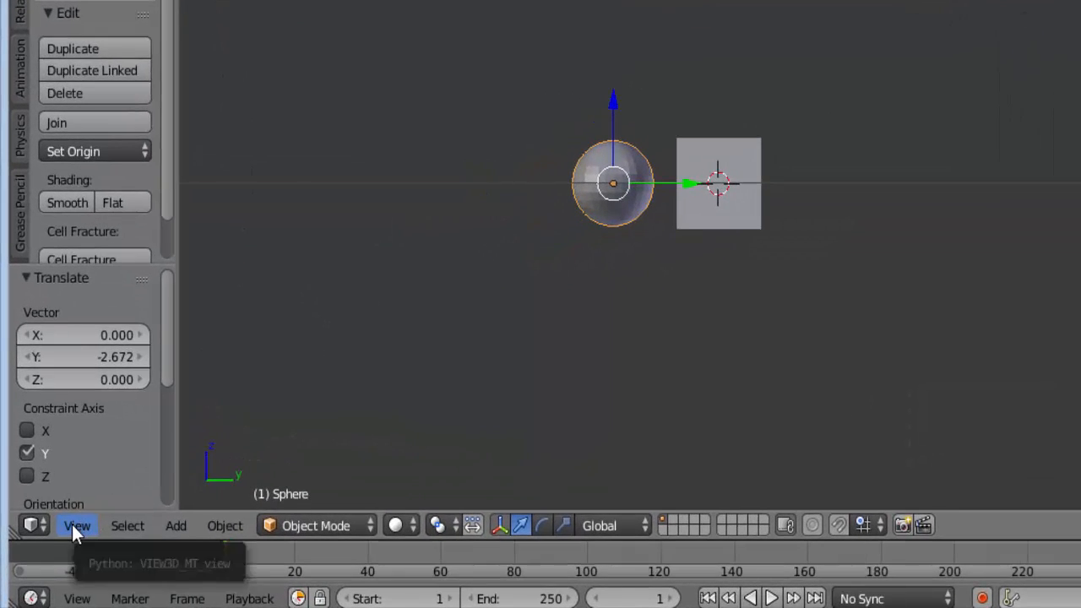
pyautogui.click(75, 525)
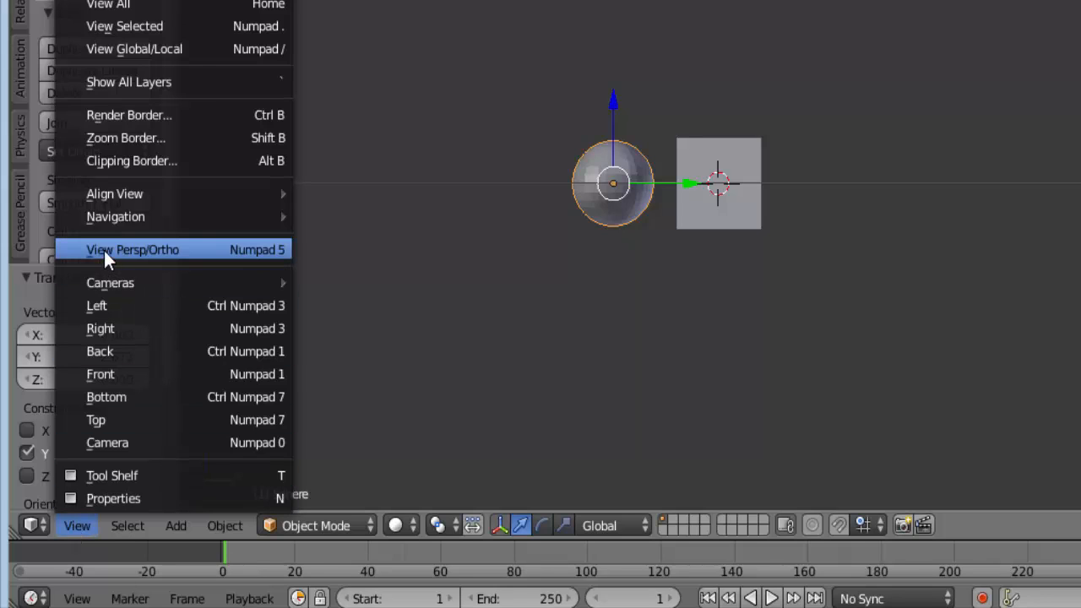
pyautogui.press('KP_5')
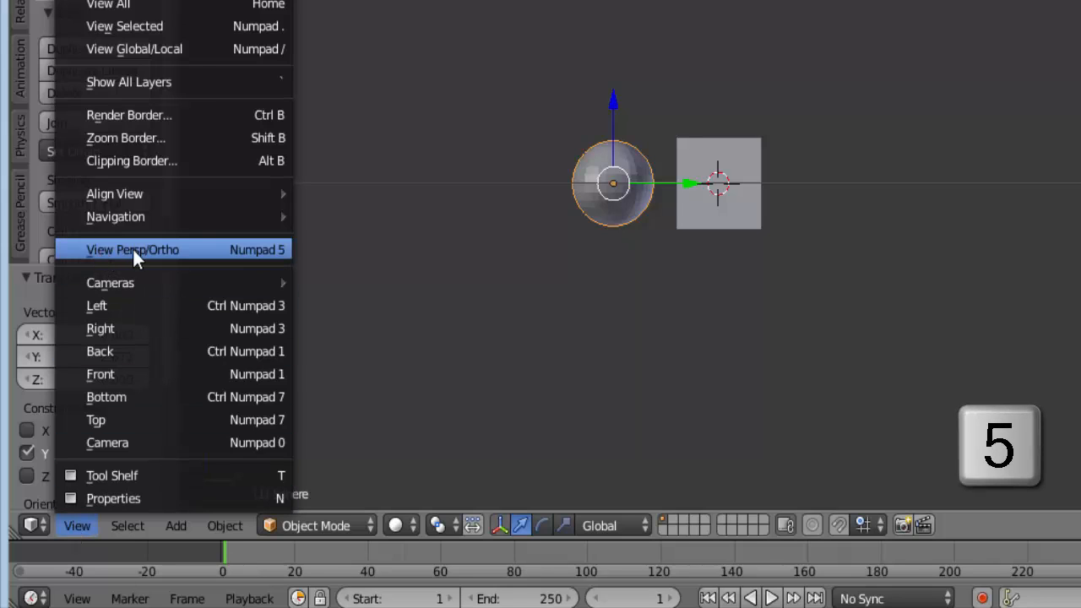
pyautogui.click(132, 249)
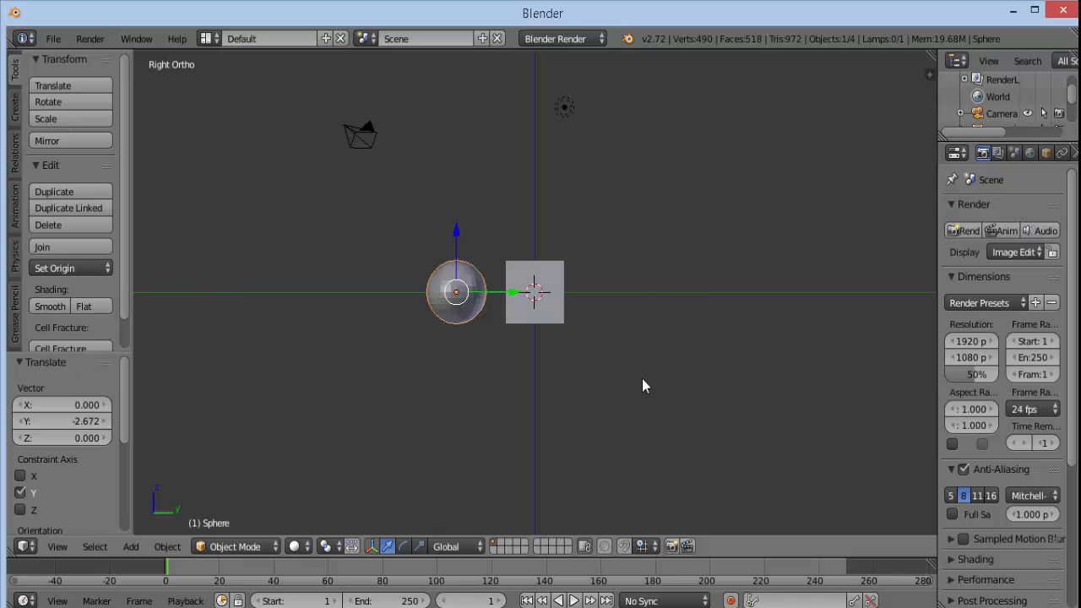
# Step: Scale the sphere down to about 0.556 and move it about 1.716 units along Y to overlap the cube's side
pyautogui.scroll(6, 638, 383)
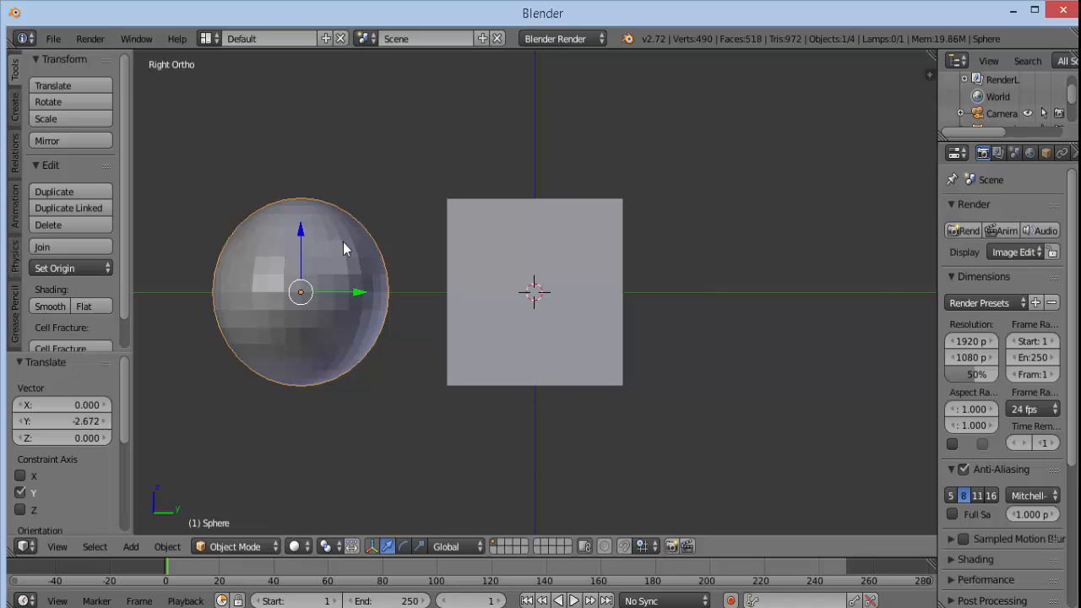
pyautogui.press('s')
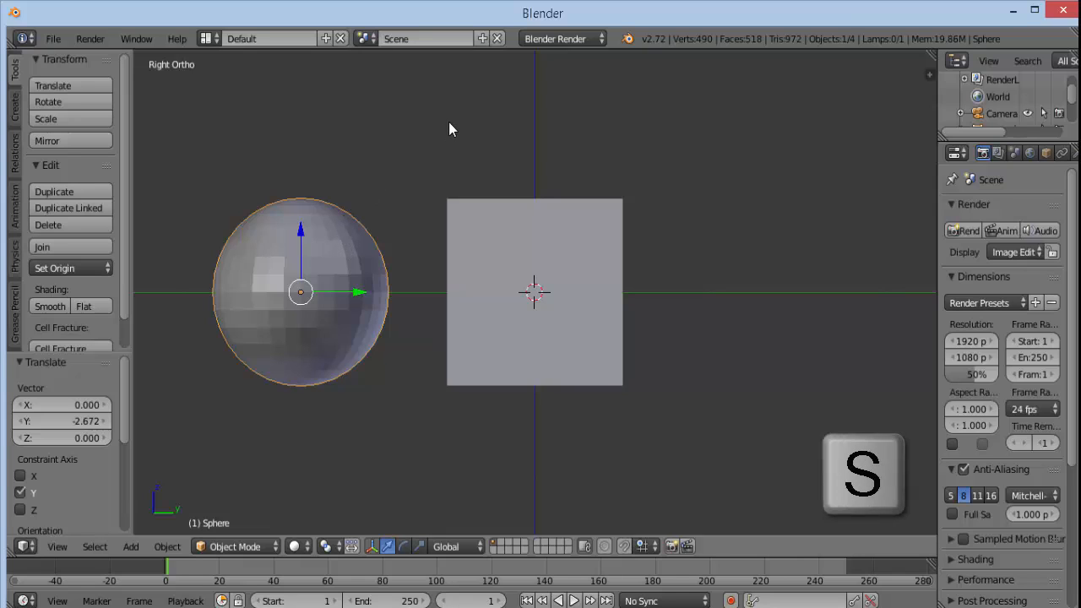
pyautogui.press('s')
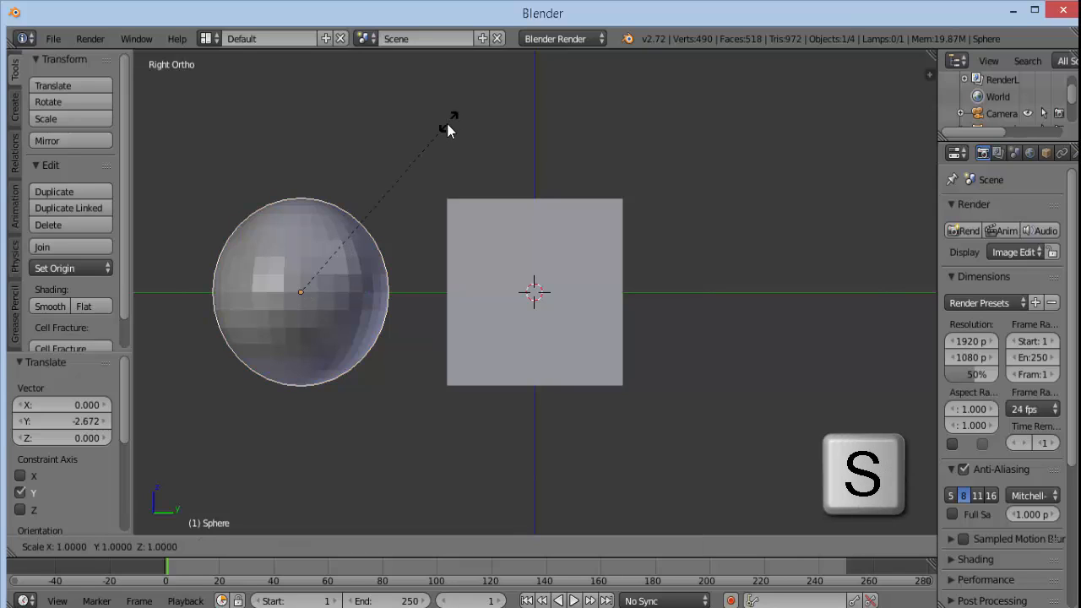
pyautogui.click(364, 178)
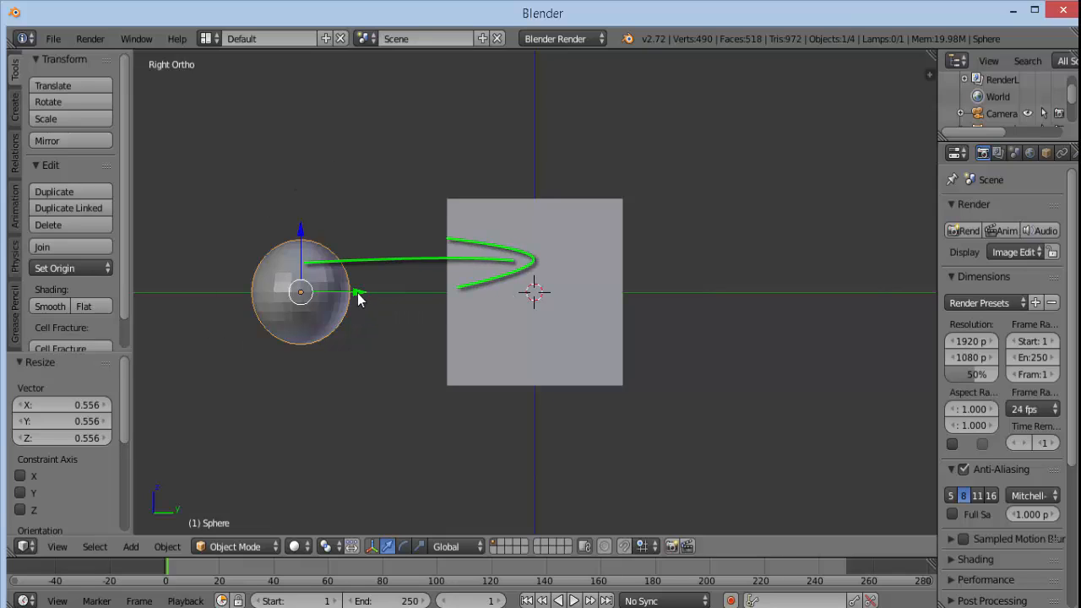
pyautogui.moveTo(358, 297); pyautogui.dragTo(503, 302)
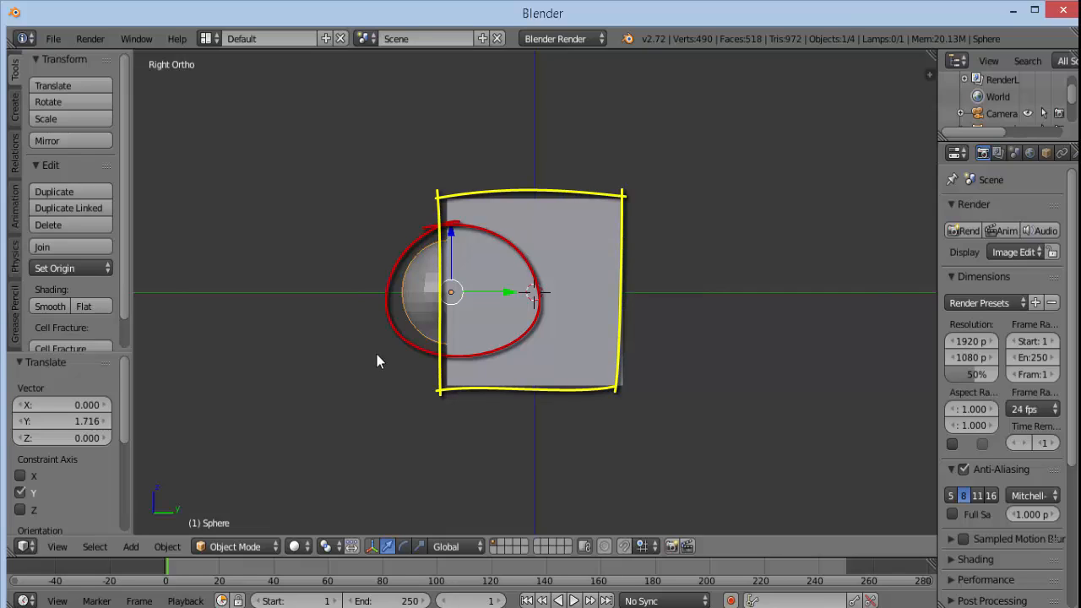
pyautogui.rightClick(568, 217)
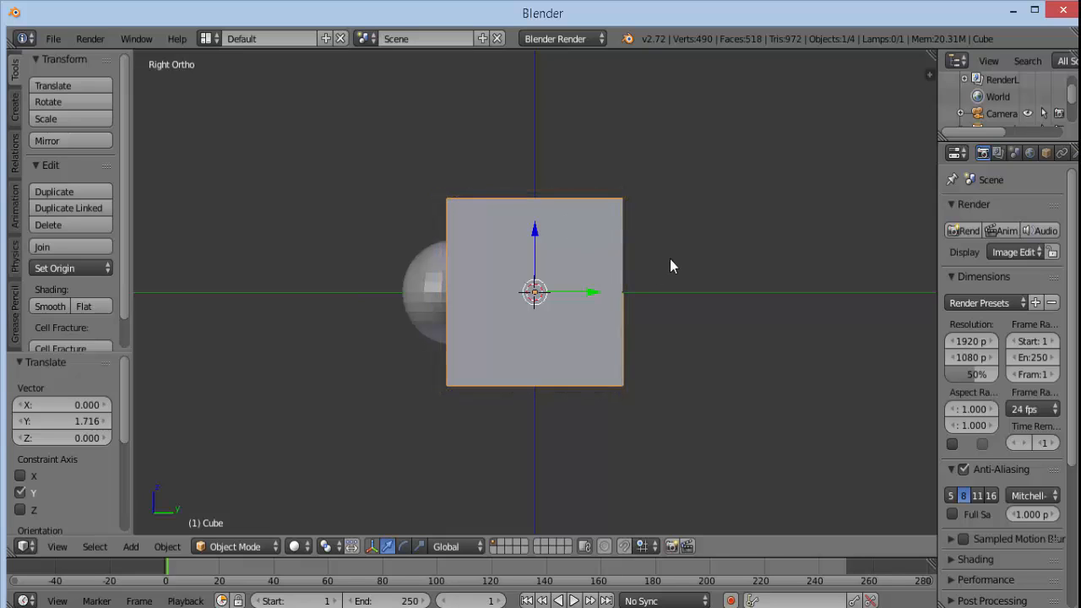
pyautogui.press('s')
pyautogui.rightClick(702, 266)
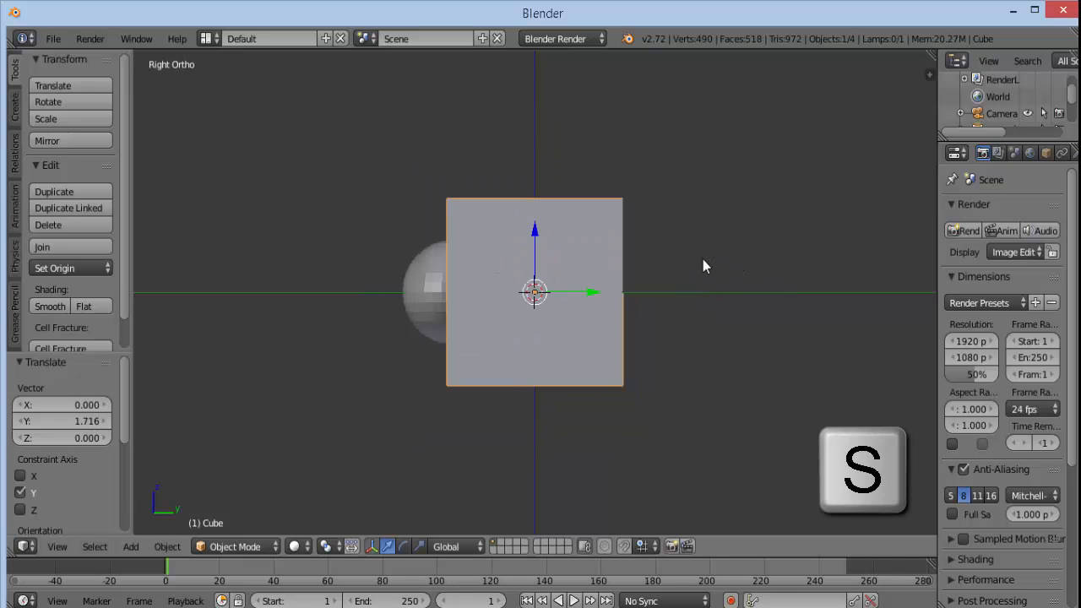
pyautogui.press('r')
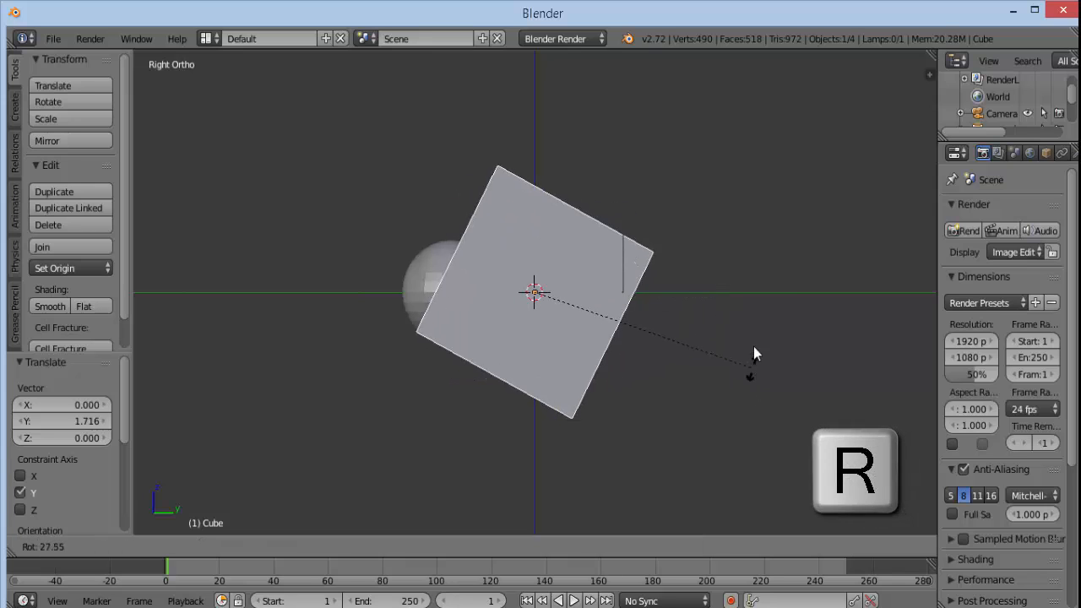
pyautogui.rightClick(752, 345)
pyautogui.press('g')
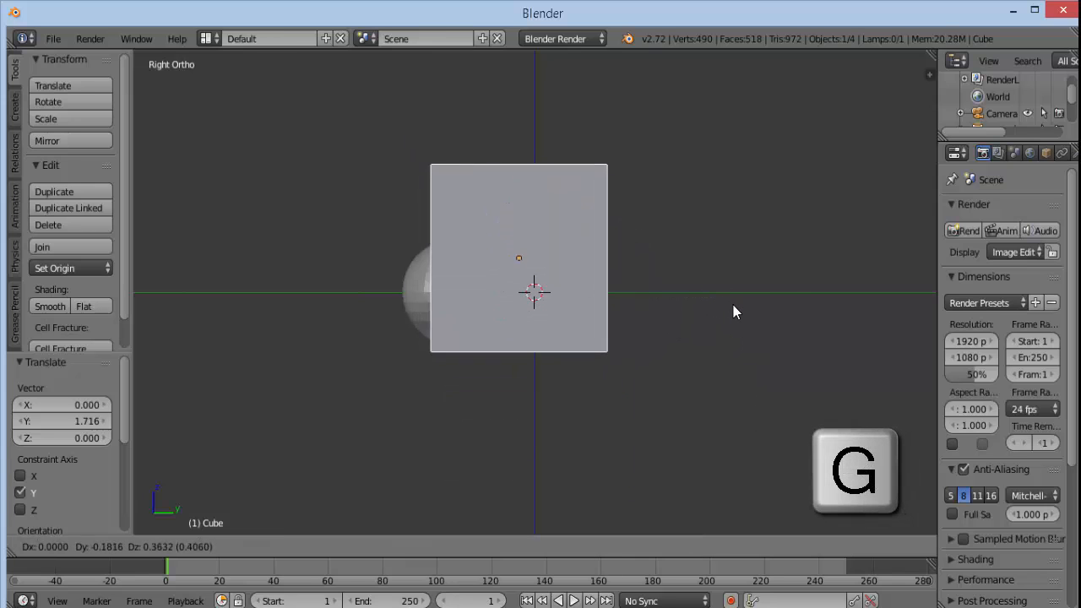
pyautogui.rightClick(733, 311)
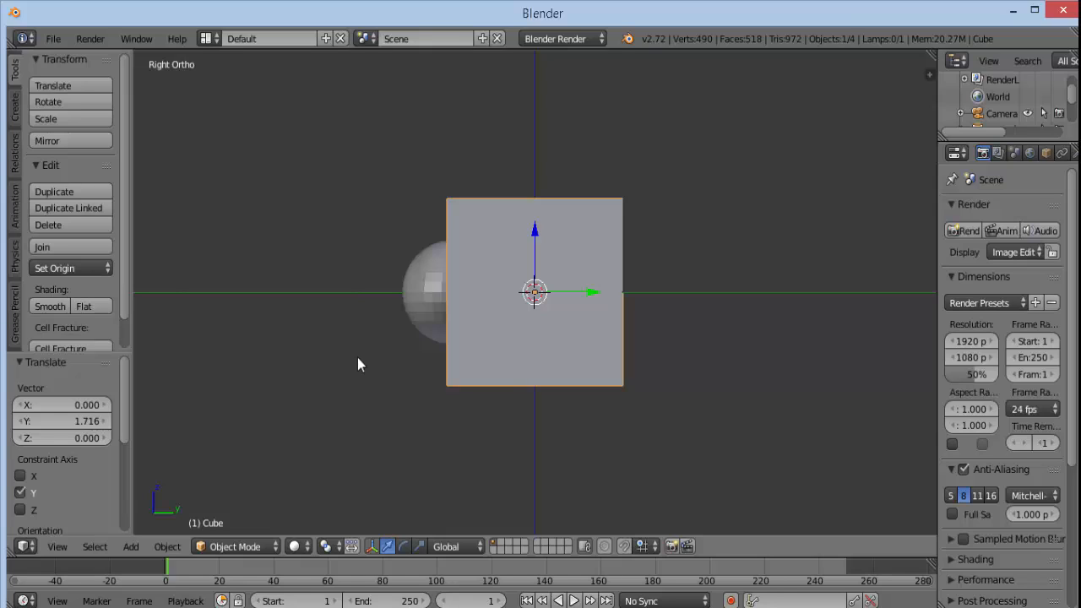
# Step: Switch the viewport shading to Wireframe
pyautogui.press('z')
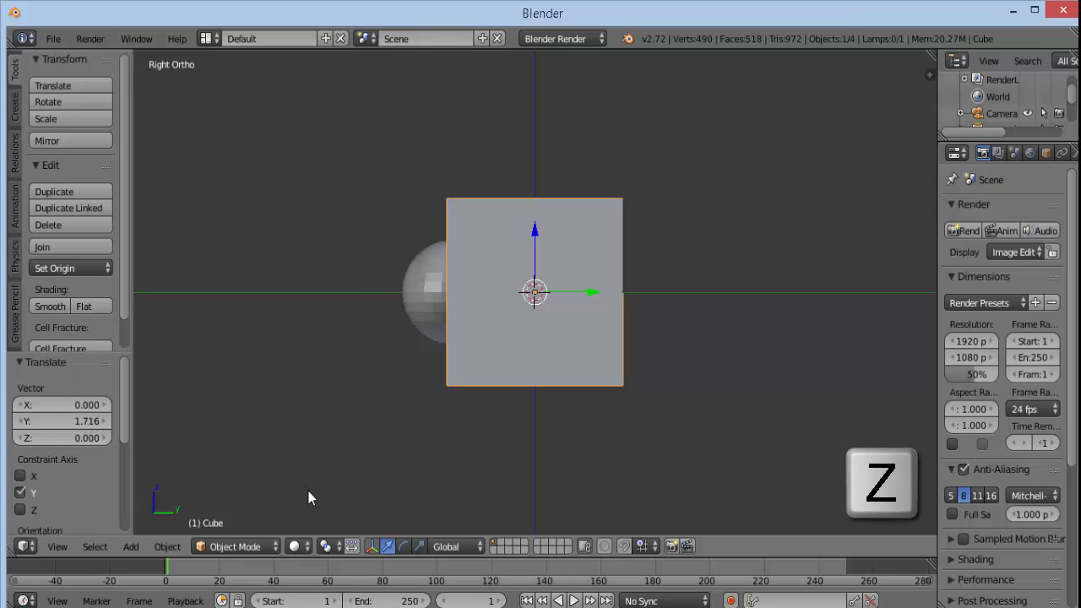
pyautogui.click(297, 546)
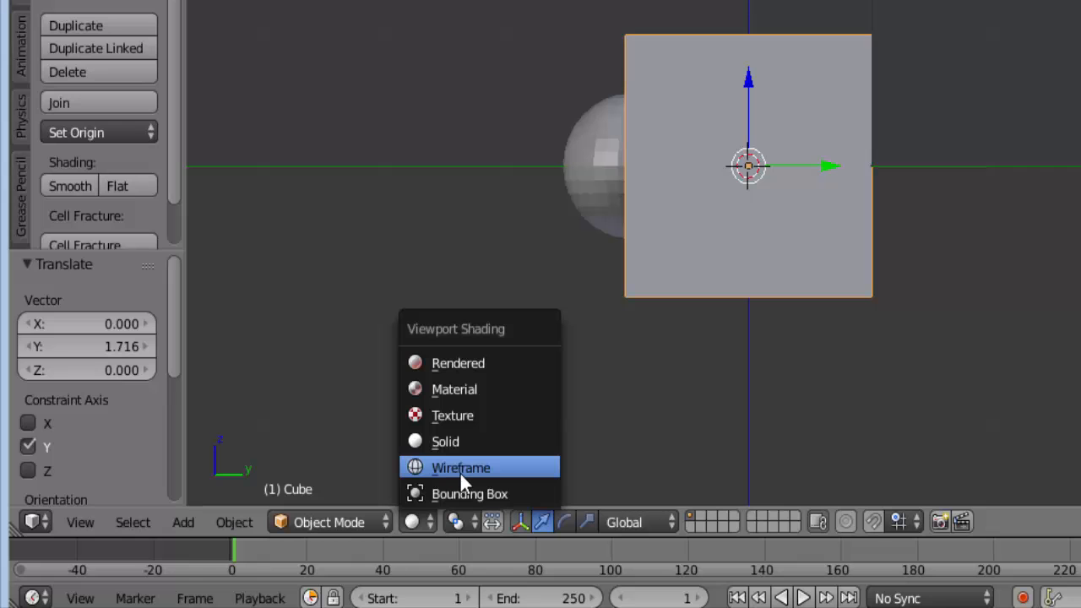
pyautogui.click(461, 475)
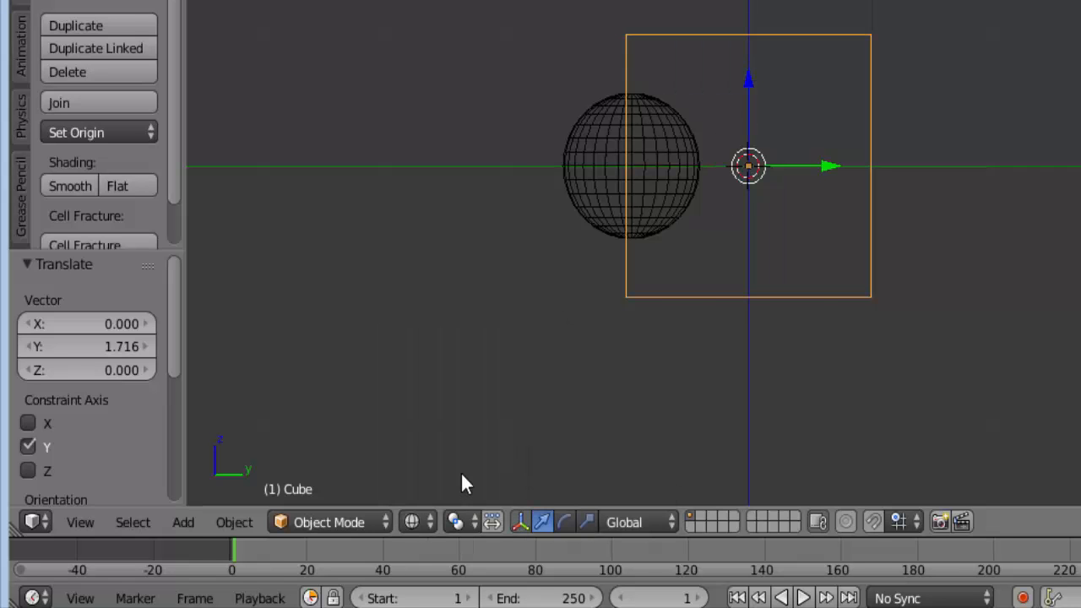
# Step: Select the sphere, widen the properties area and add a Boolean modifier to the sphere
pyautogui.rightClick(665, 173)
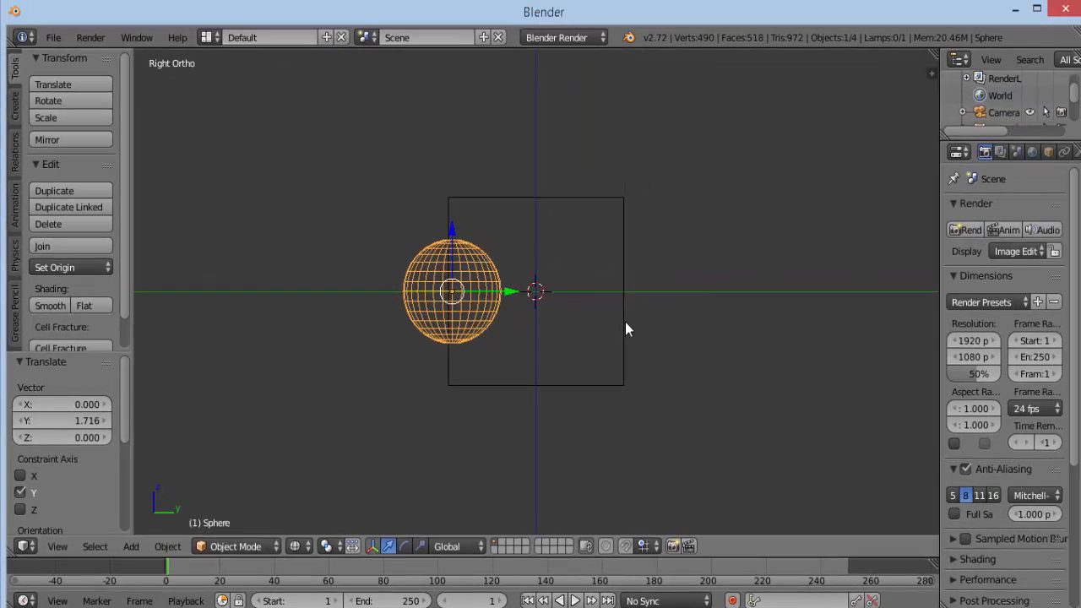
pyautogui.rightClick(849, 208)
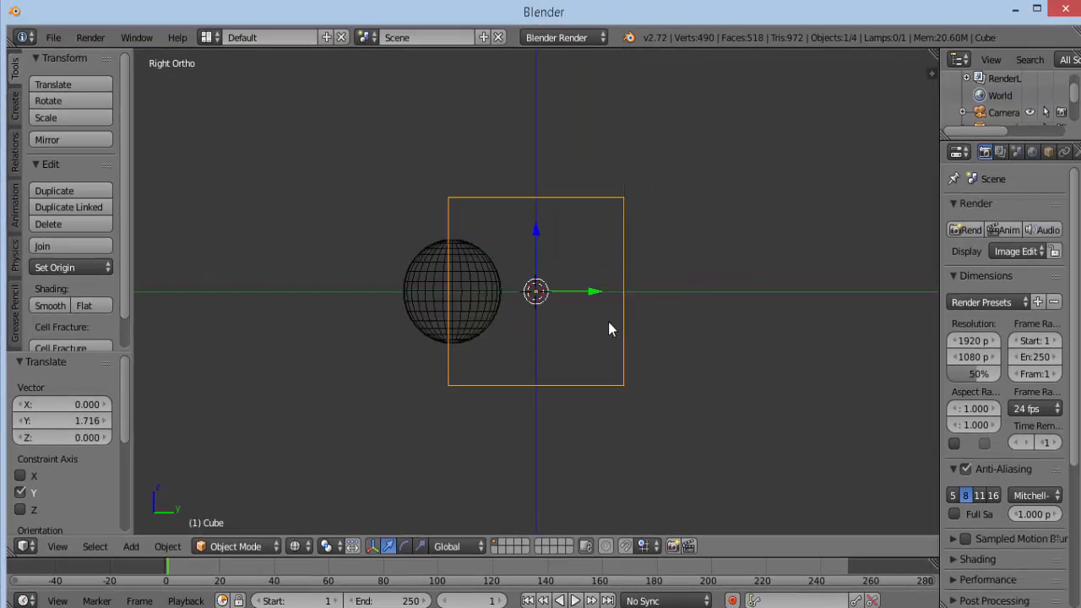
pyautogui.rightClick(474, 302)
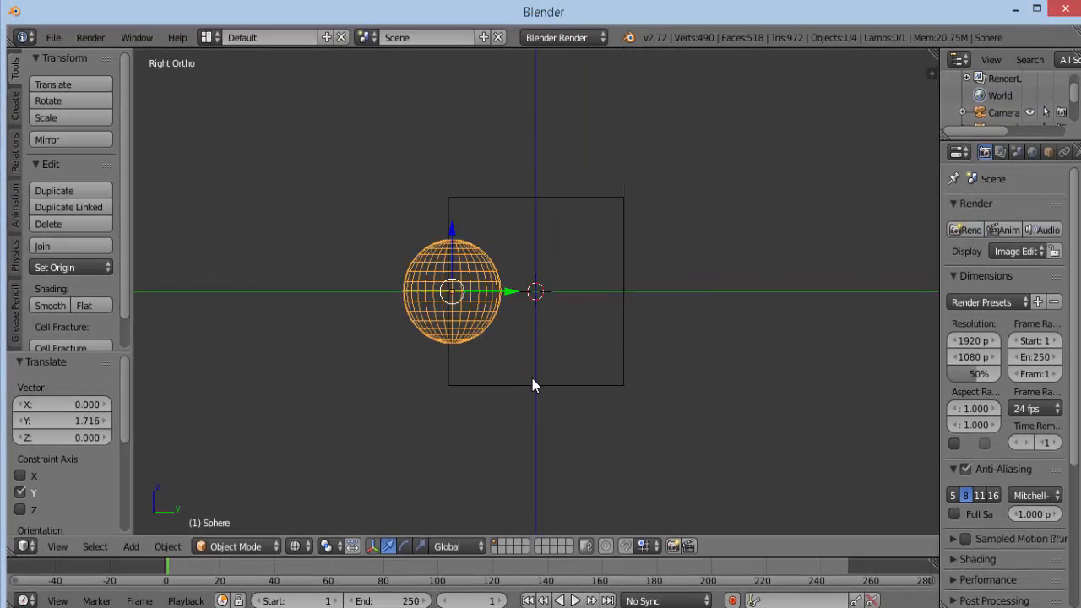
pyautogui.rightClick(531, 387)
pyautogui.rightClick(483, 319)
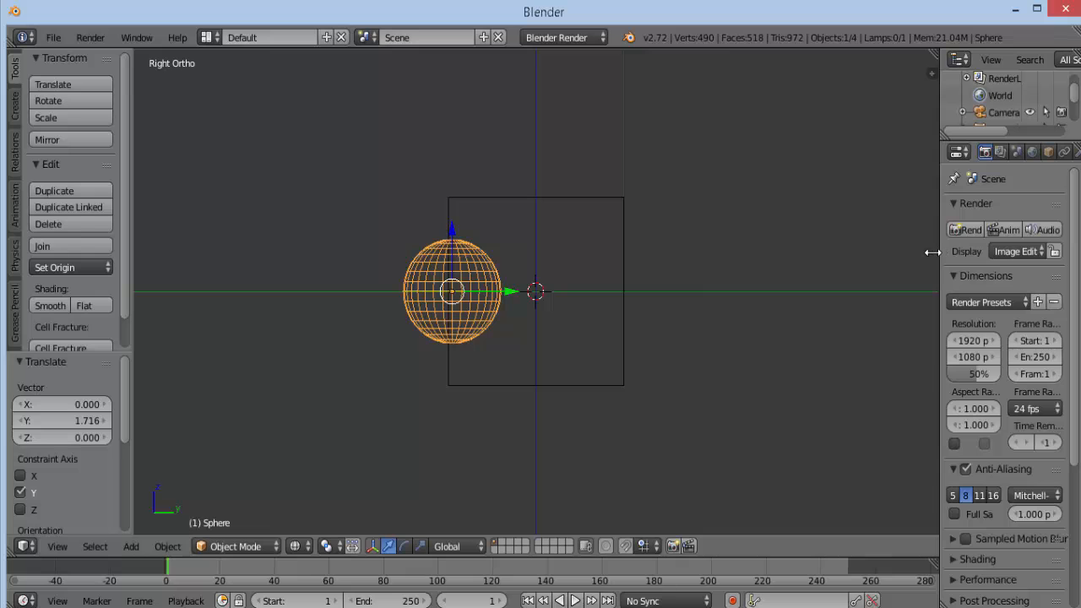
pyautogui.moveTo(939, 252); pyautogui.dragTo(854, 253)
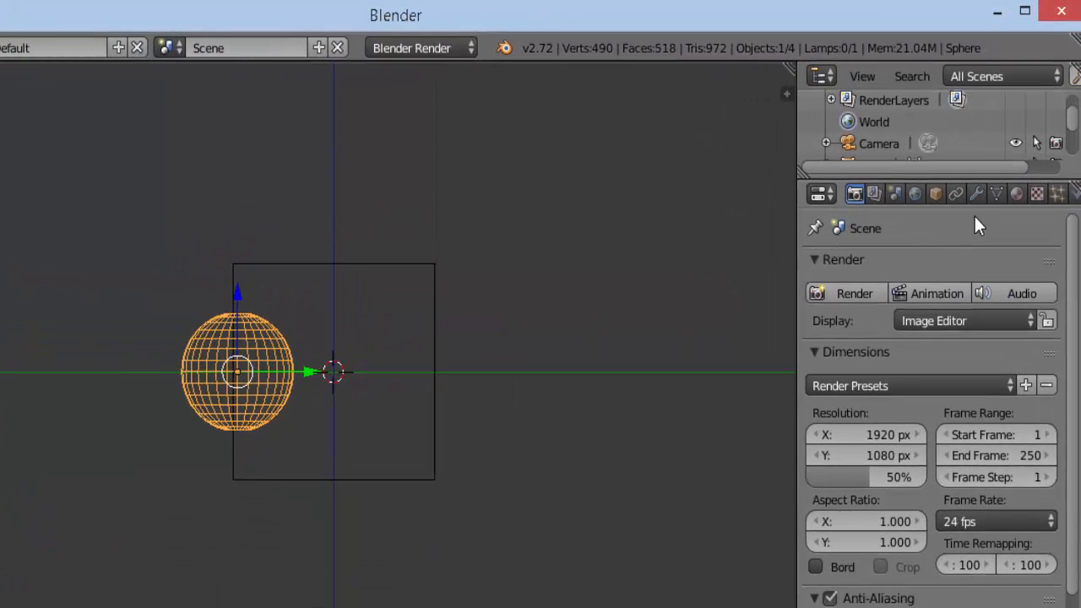
pyautogui.click(976, 195)
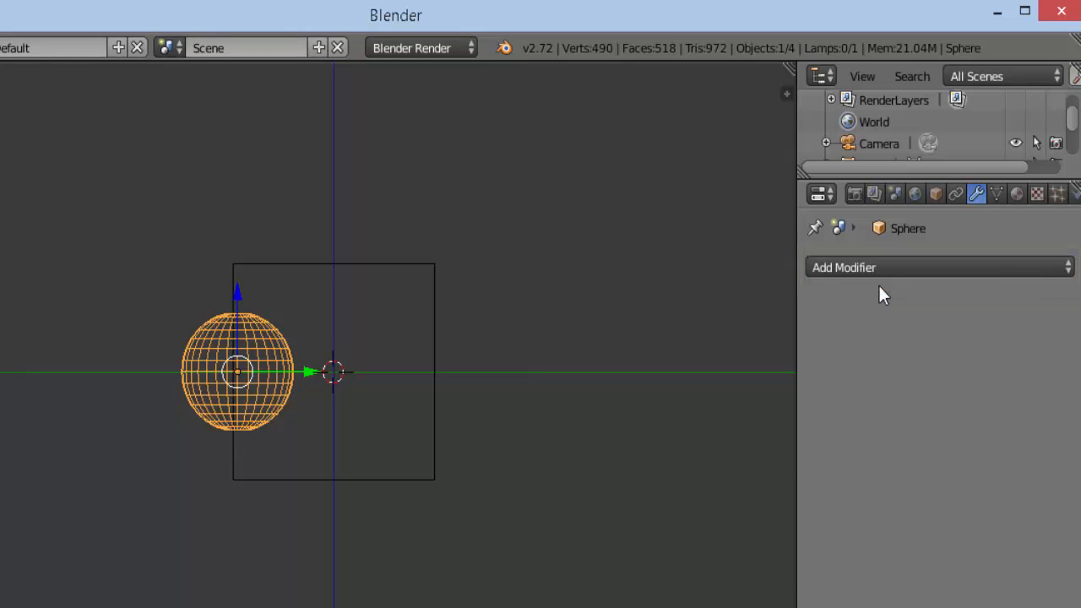
pyautogui.click(940, 268)
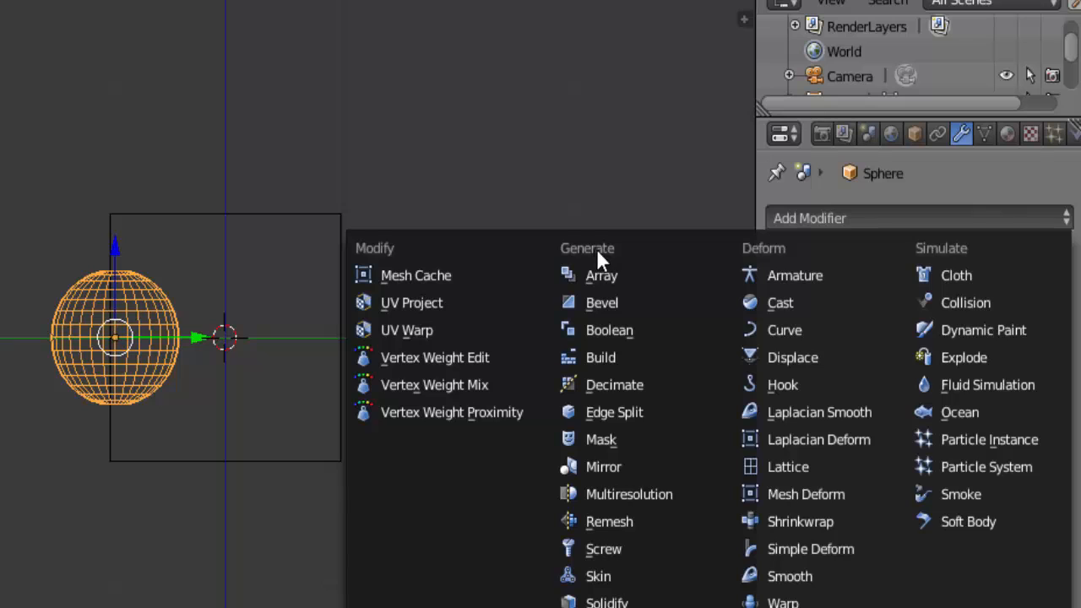
pyautogui.click(625, 332)
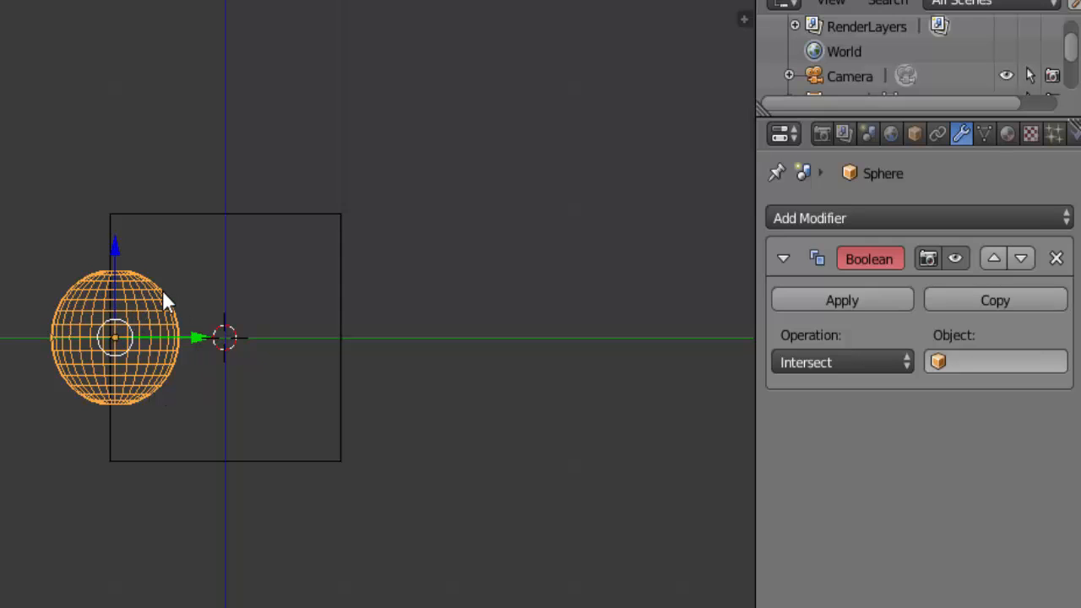
pyautogui.rightClick(288, 214)
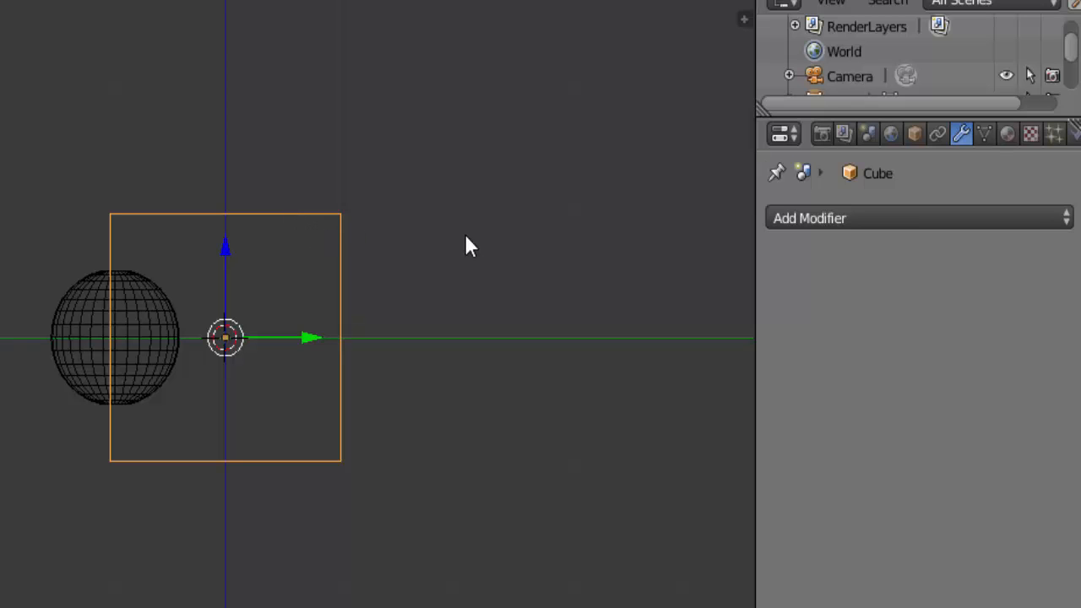
pyautogui.press('r')
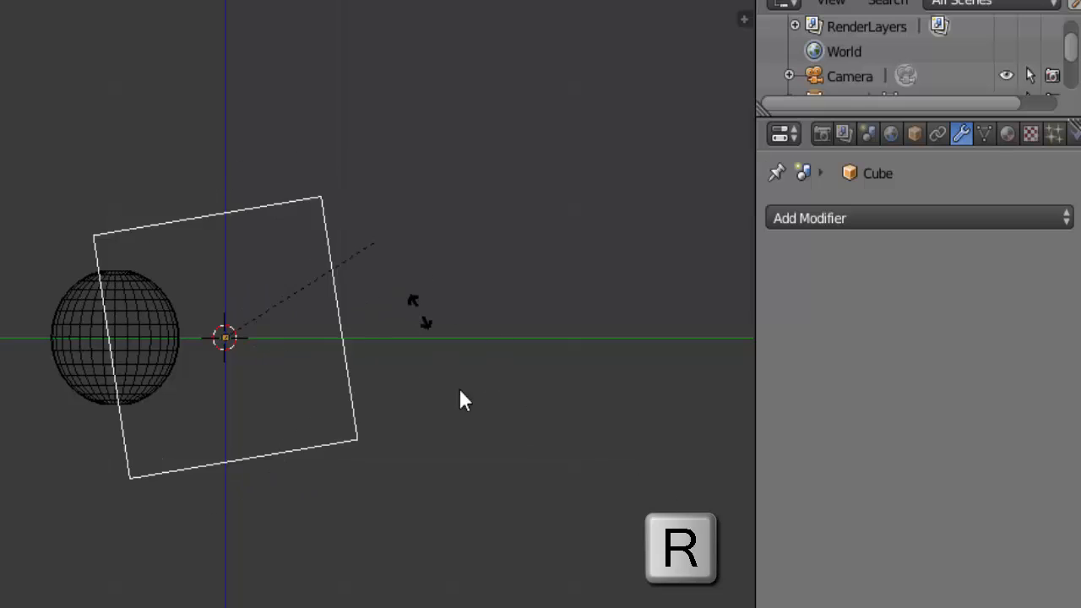
pyautogui.rightClick(401, 339)
pyautogui.press('g')
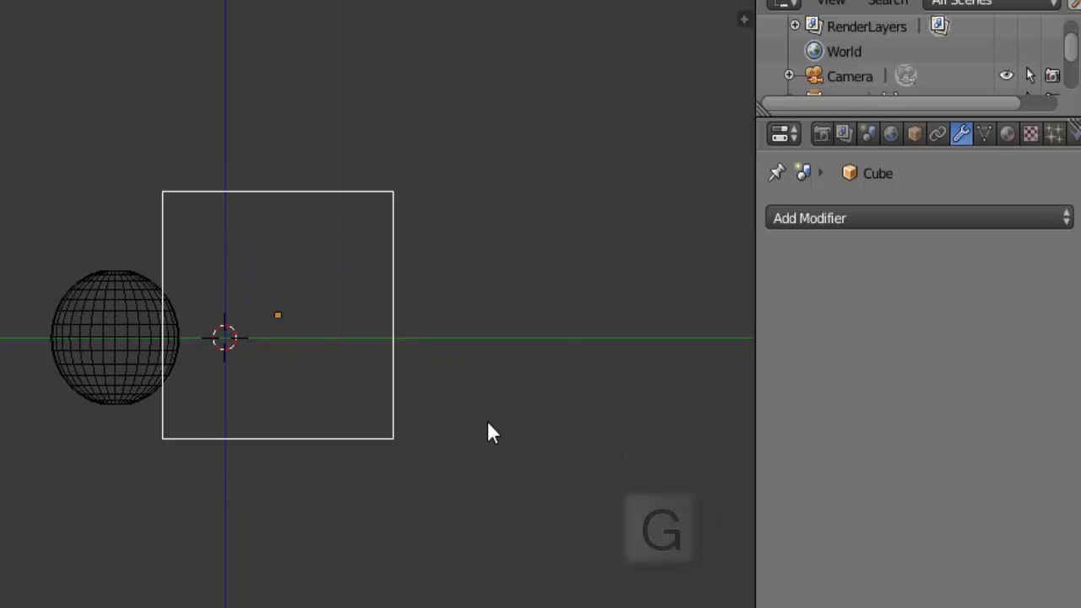
pyautogui.rightClick(437, 363)
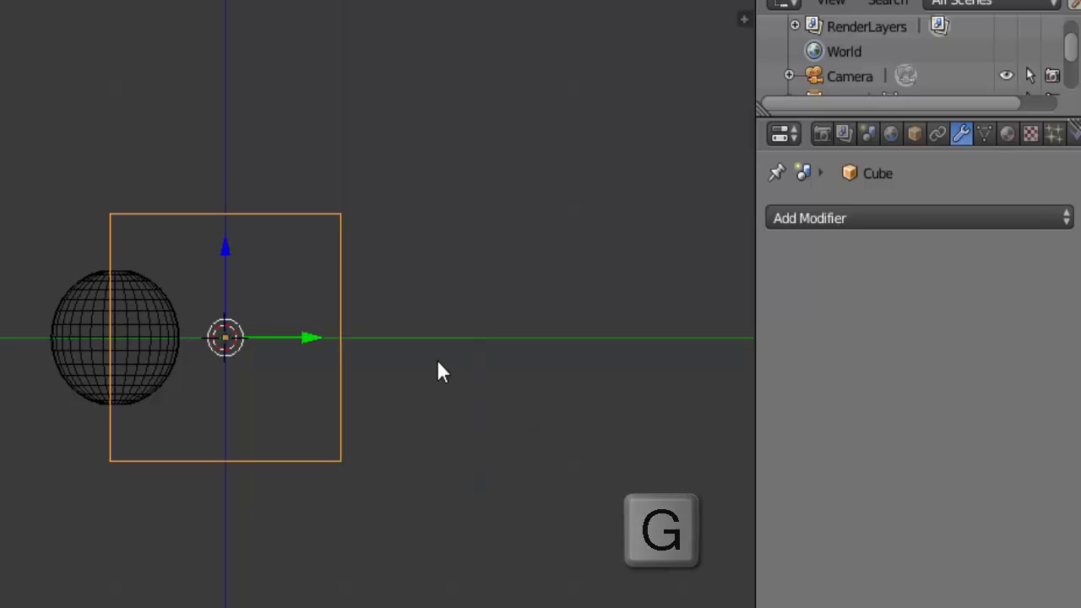
pyautogui.press('s')
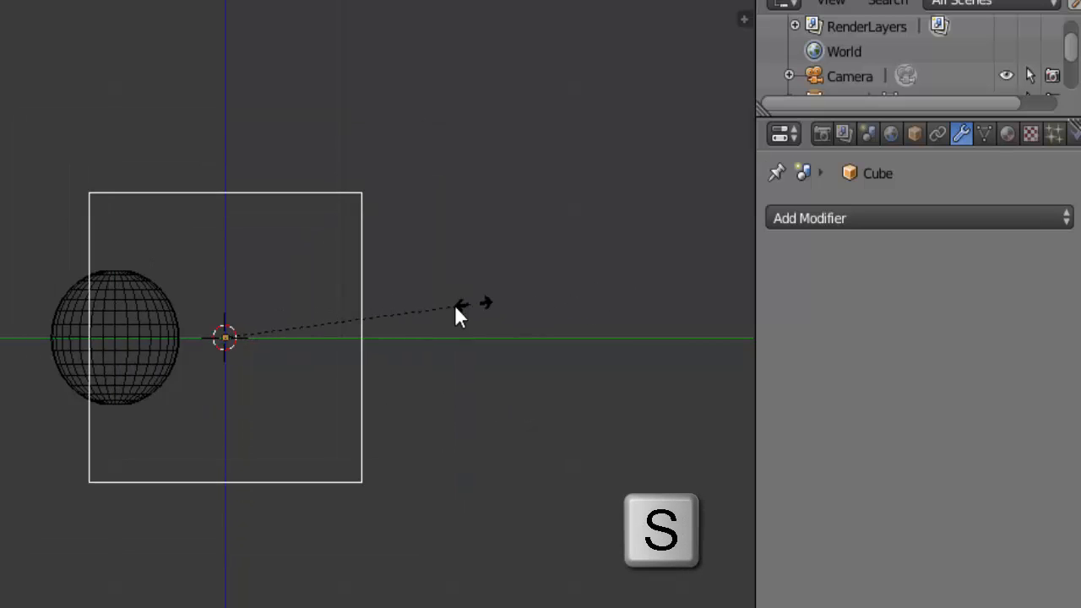
pyautogui.rightClick(364, 336)
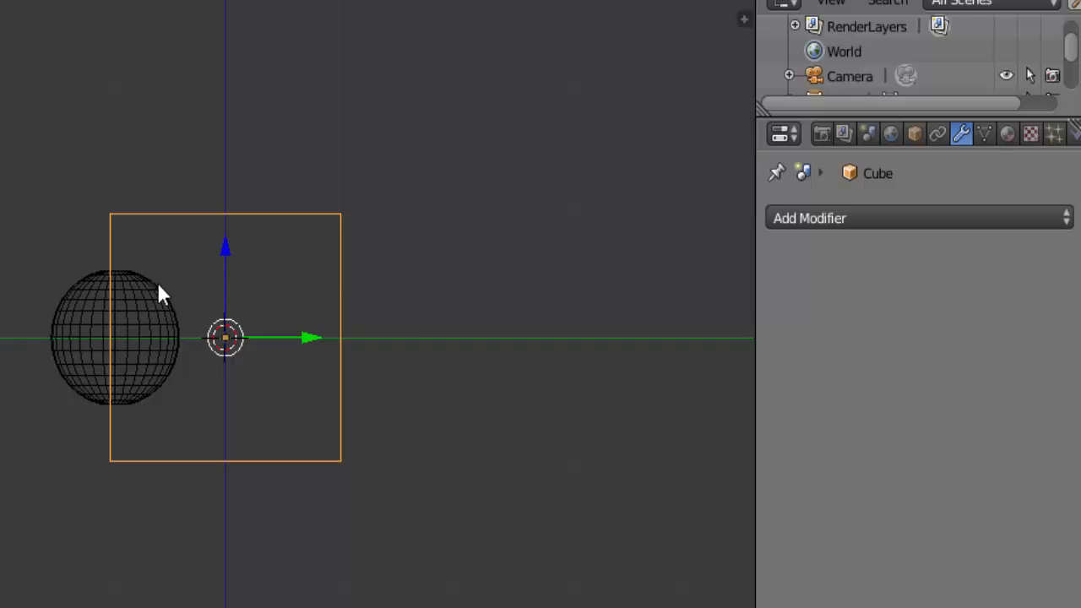
# Step: Select the sphere and try out scaling, moving and rotating it, cancelling each transform
pyautogui.rightClick(148, 306)
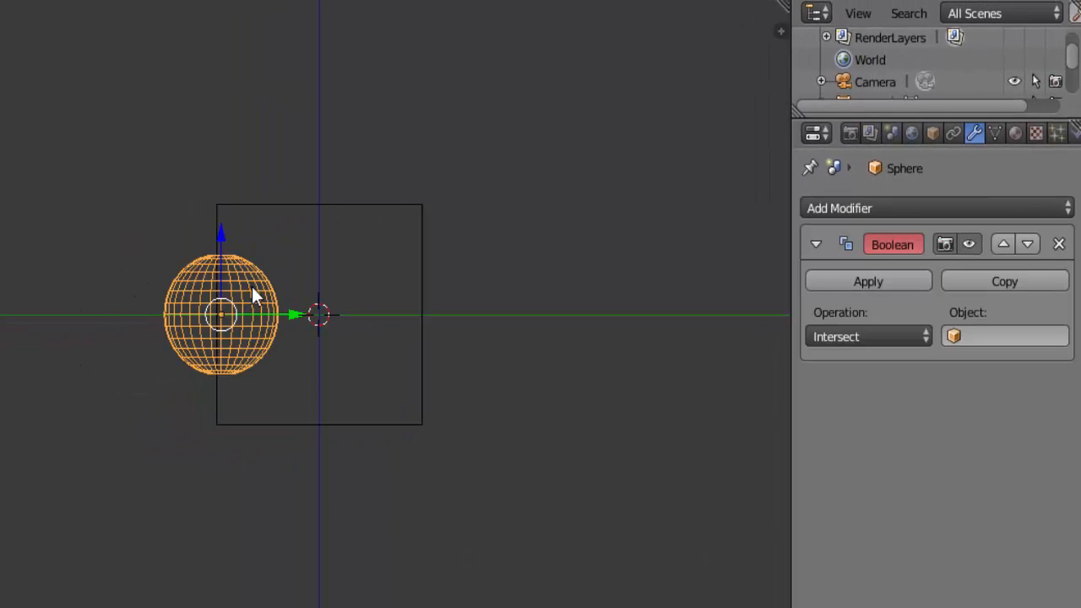
pyautogui.press('s')
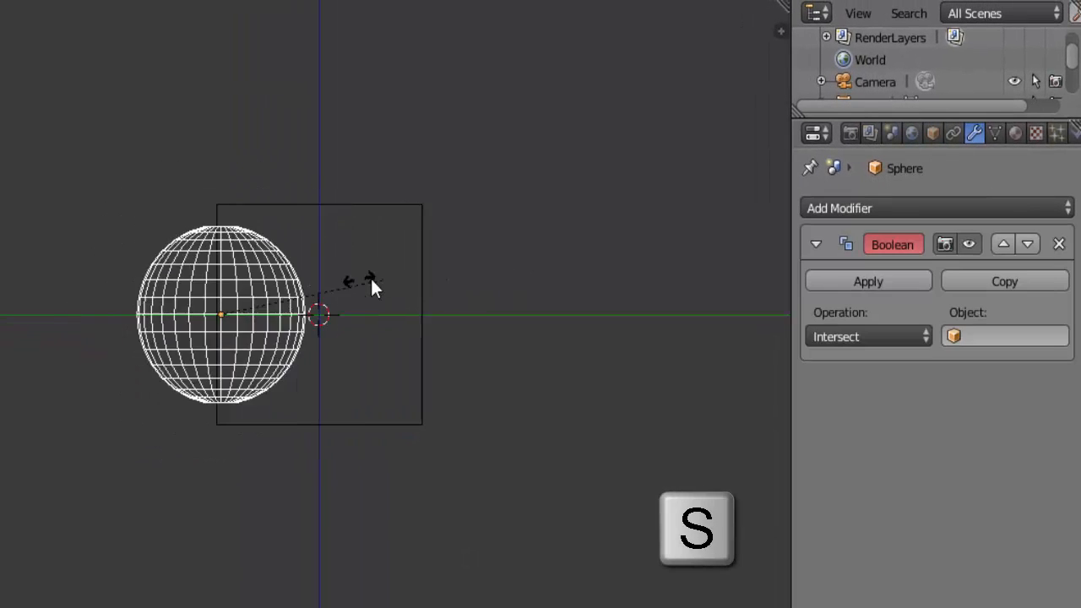
pyautogui.rightClick(504, 286)
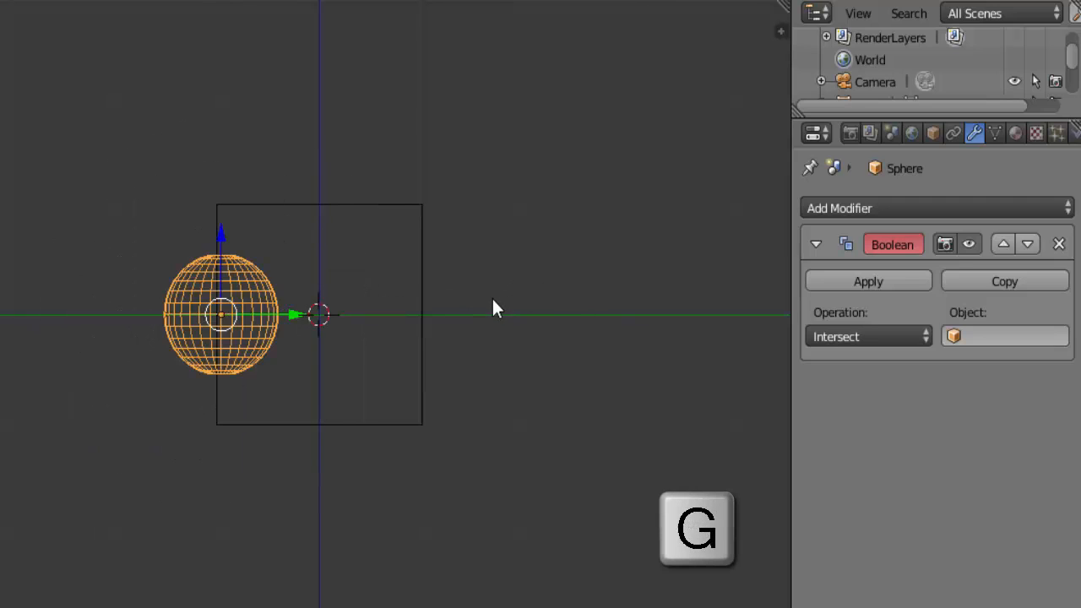
pyautogui.rightClick(413, 301)
pyautogui.press('r')
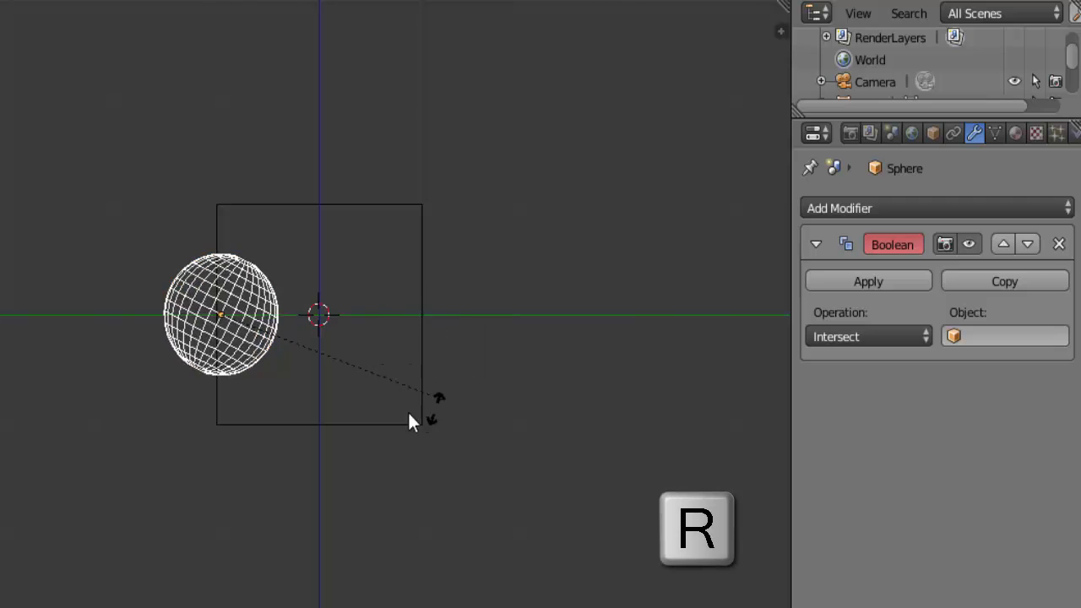
pyautogui.rightClick(489, 384)
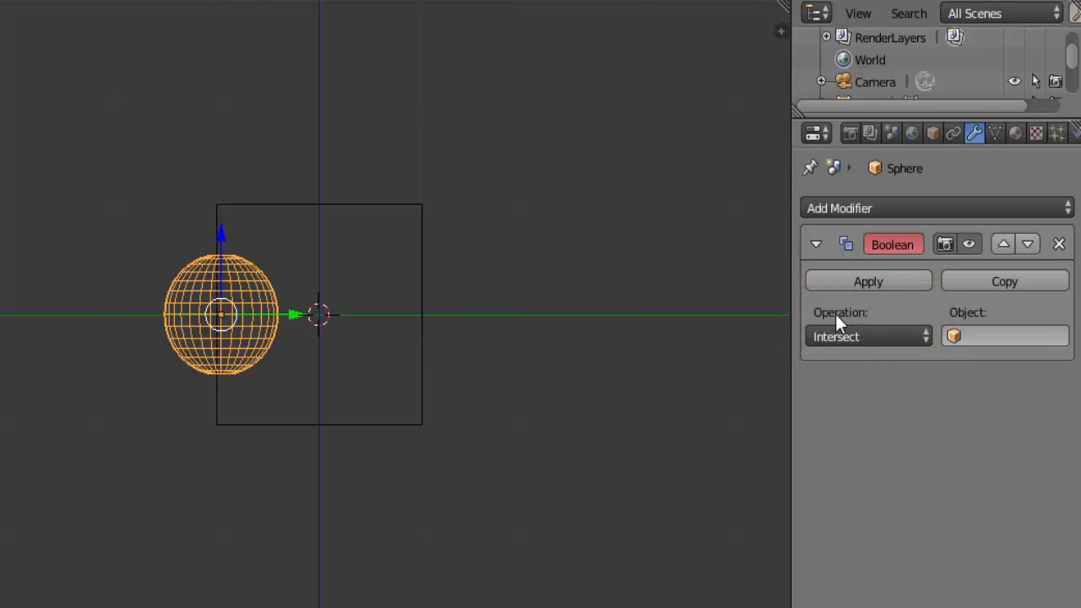
# Step: Set the sphere's Boolean modifier to Intersect with Cube as its object
pyautogui.click(924, 332)
pyautogui.click(925, 336)
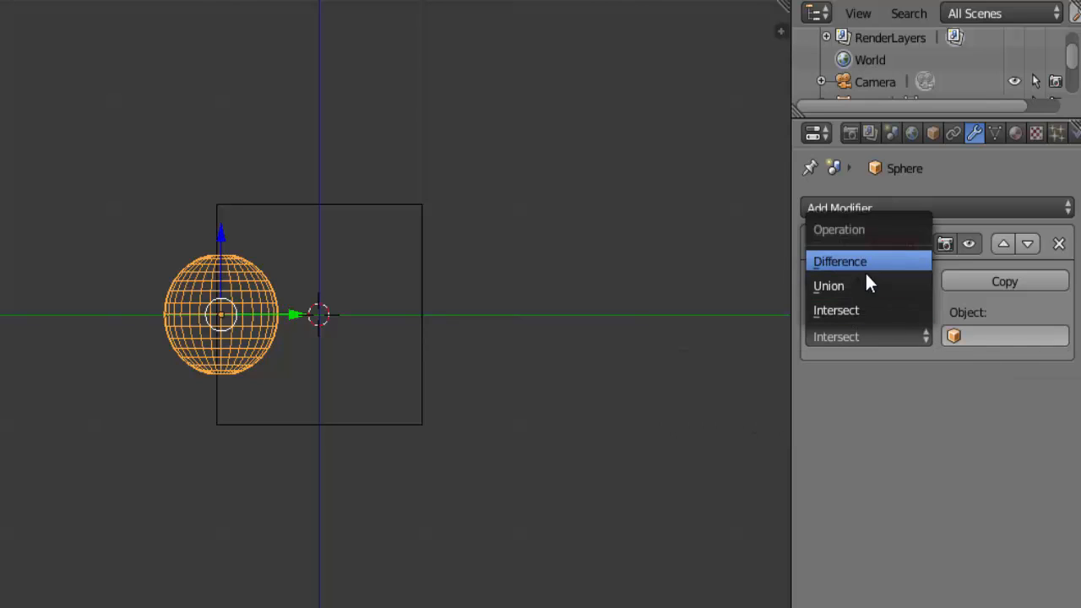
pyautogui.click(858, 310)
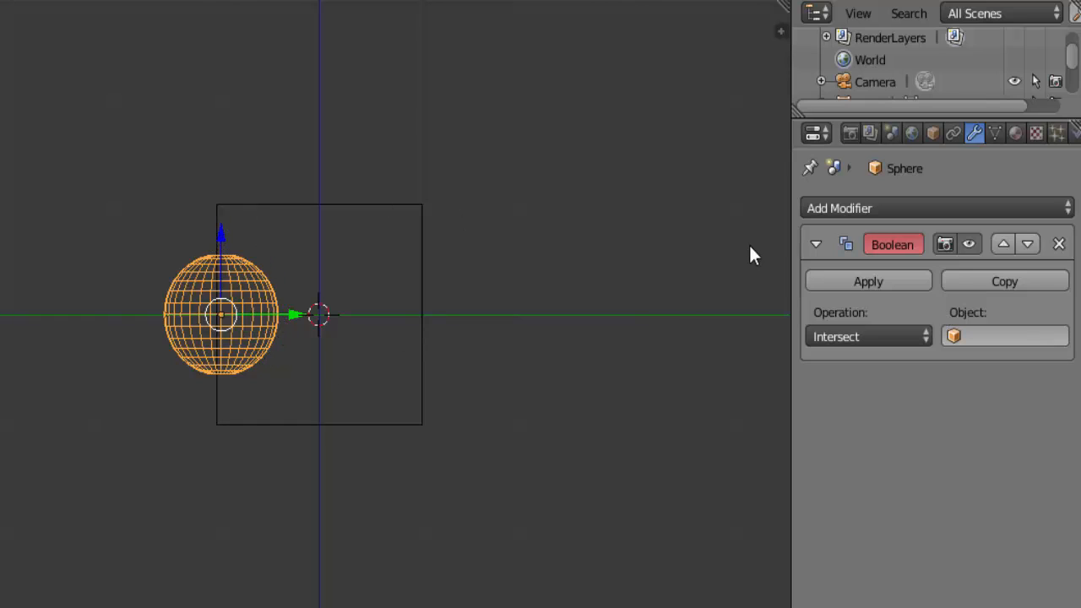
pyautogui.click(1001, 339)
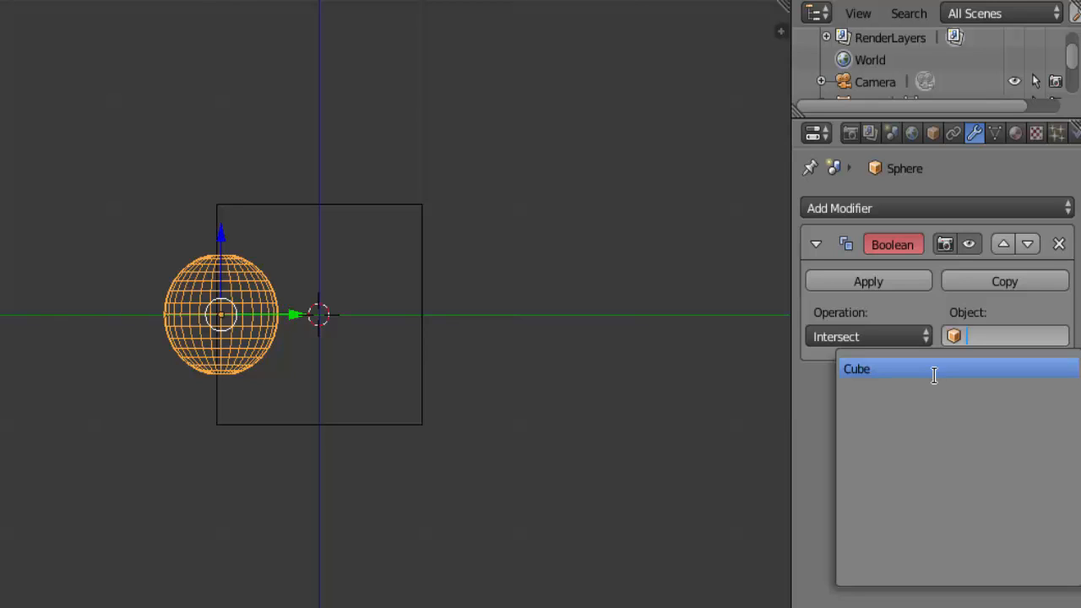
pyautogui.click(877, 374)
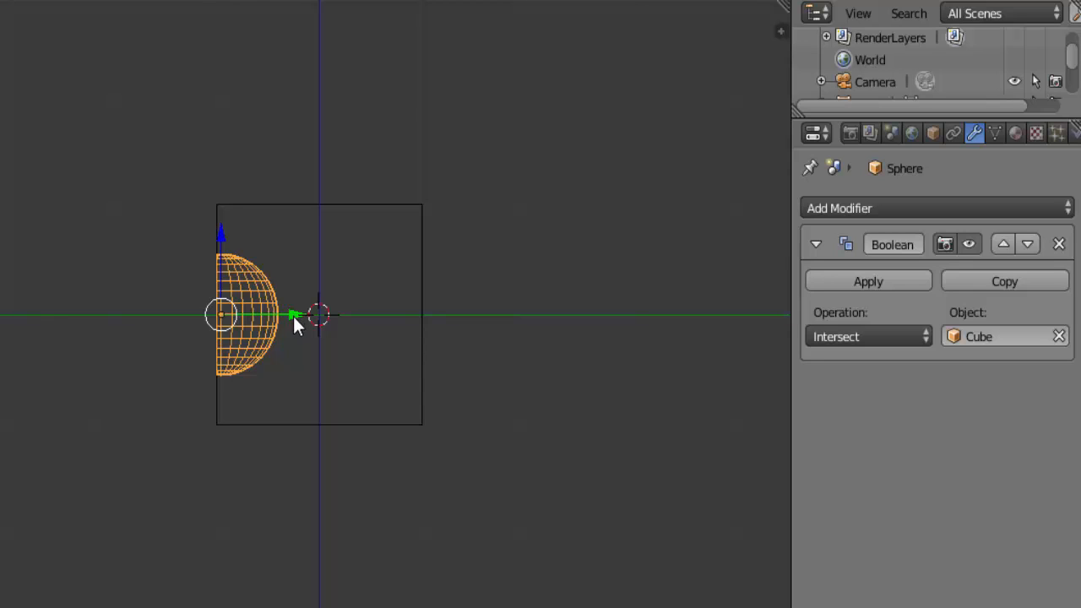
# Step: Move the sphere slightly outward along negative Y and apply its Intersect modifier
pyautogui.moveTo(294, 317); pyautogui.dragTo(264, 324)
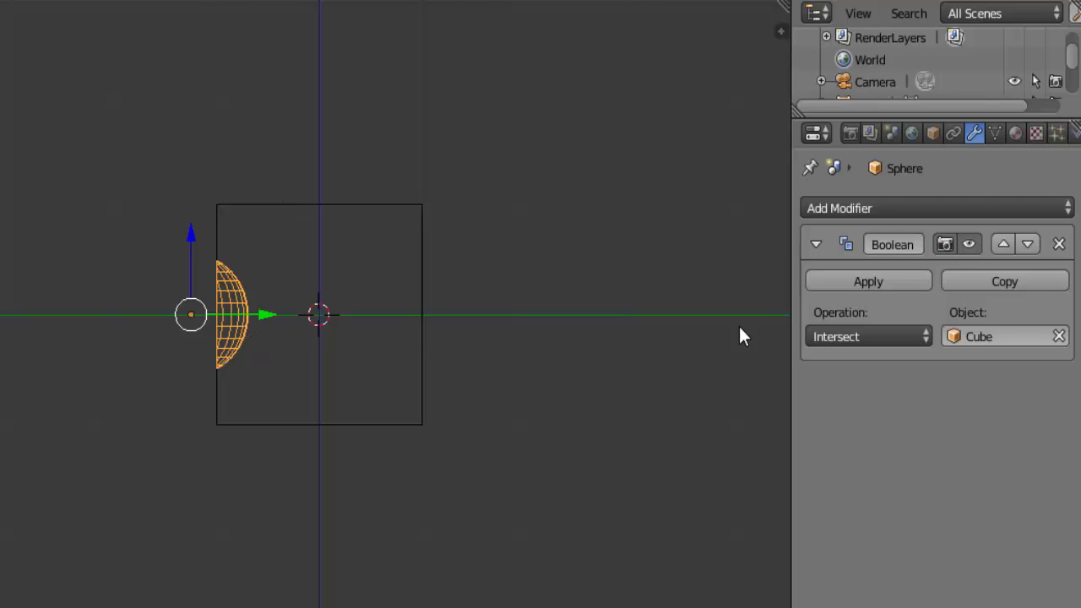
pyautogui.click(874, 282)
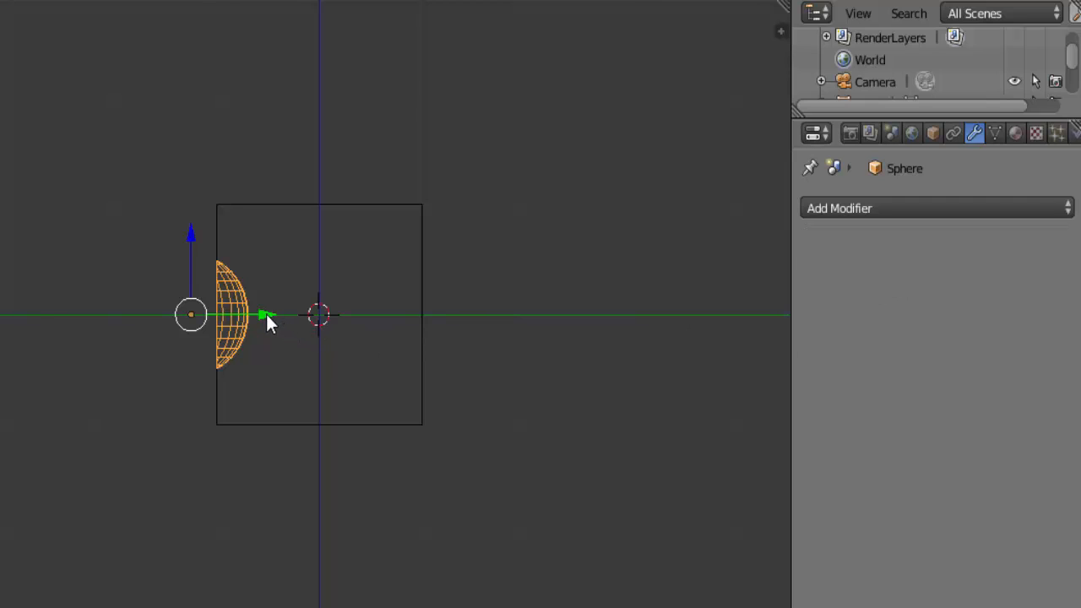
# Step: Move the intersected piece clear of the cube along negative Y and check it in Solid shading before returning to Wireframe
pyautogui.moveTo(266, 316); pyautogui.dragTo(162, 314)
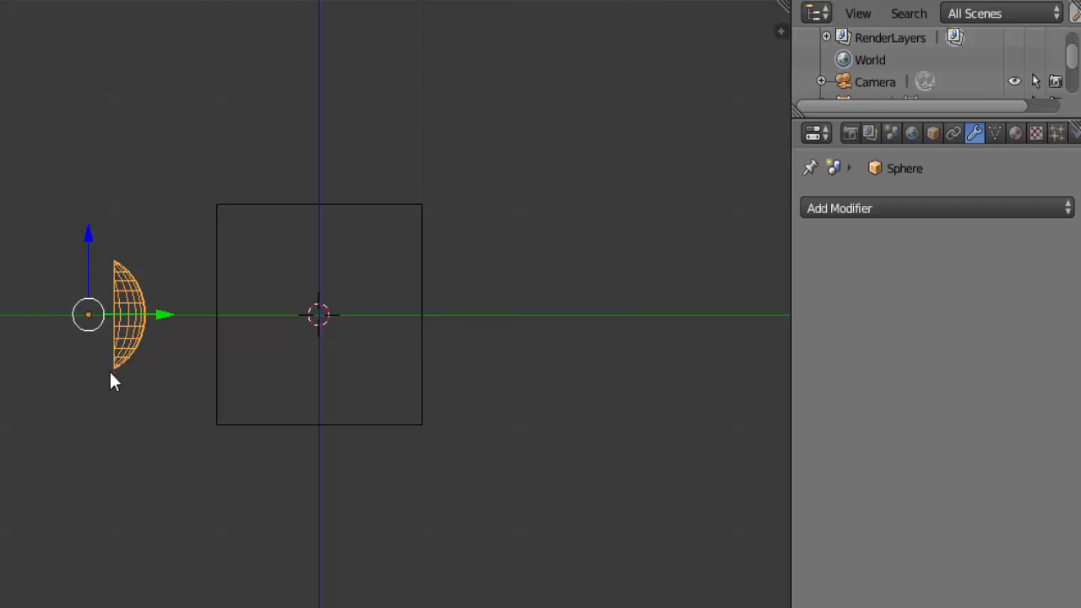
pyautogui.press('z')
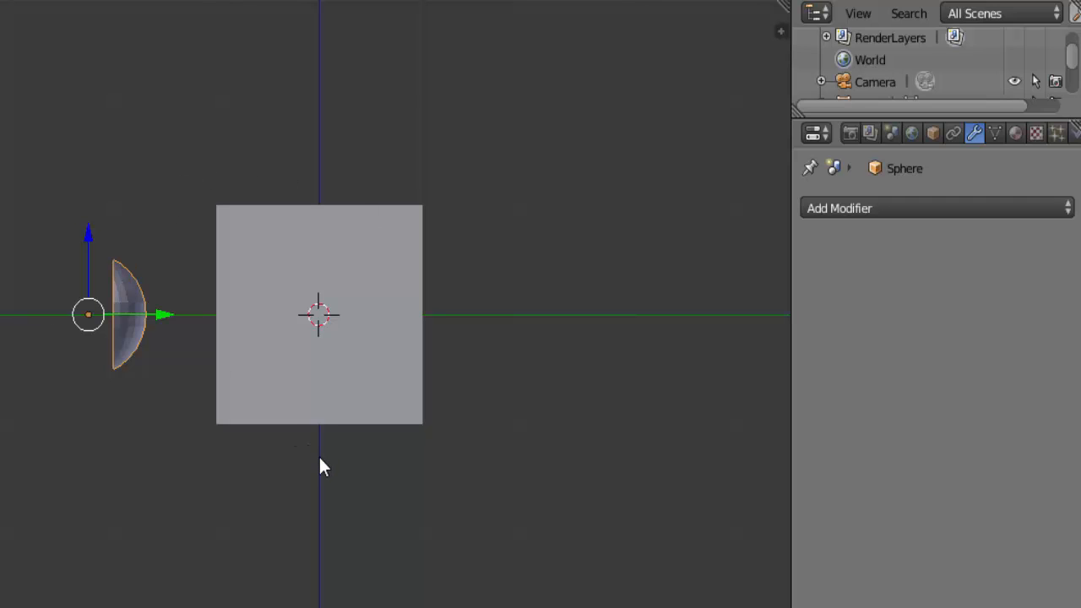
pyautogui.press('z')
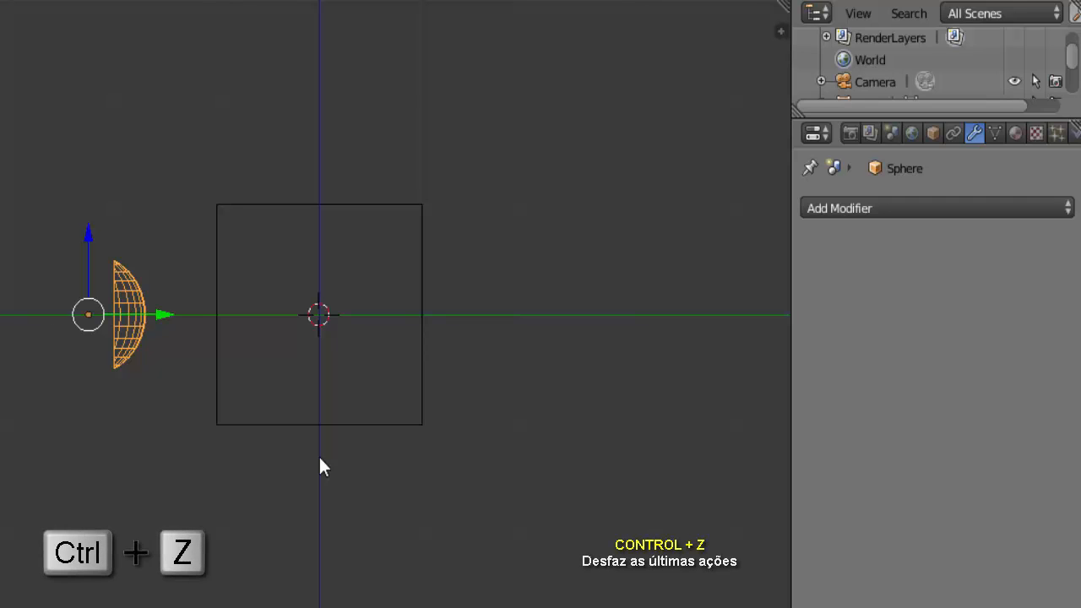
# Step: Undo back to the full sphere with its unapplied Boolean modifier and an empty object field
pyautogui.hotkey('ctrl', 'z')
pyautogui.hotkey('ctrl', 'z')
pyautogui.hotkey('ctrl', 'z')
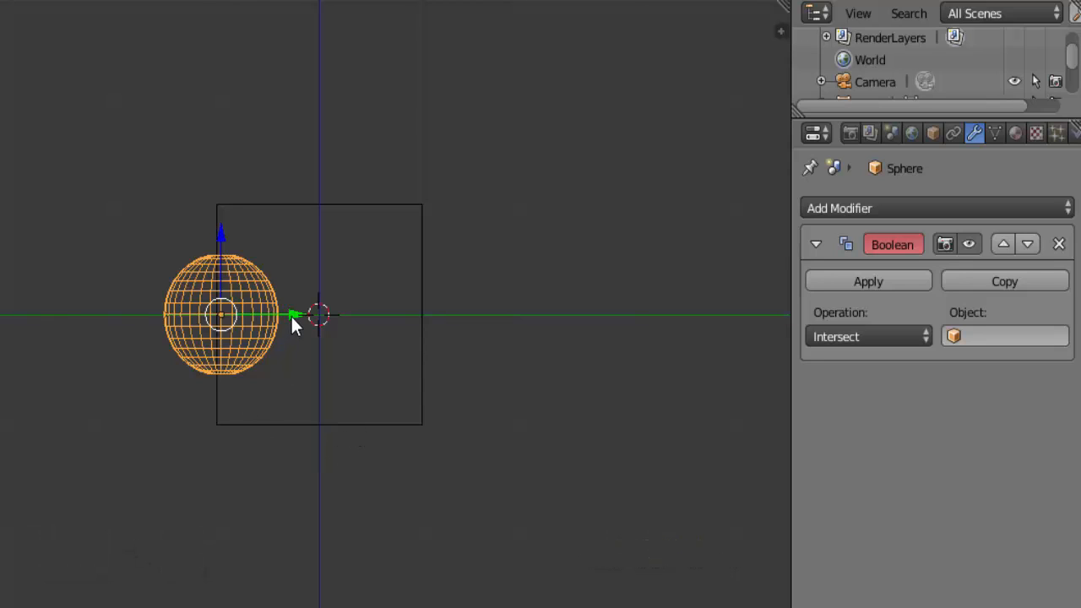
# Step: Move the sphere and the cube slightly along positive Y, keeping the sphere overlapping the cube's side
pyautogui.moveTo(293, 314); pyautogui.dragTo(317, 333)
pyautogui.rightClick(419, 303)
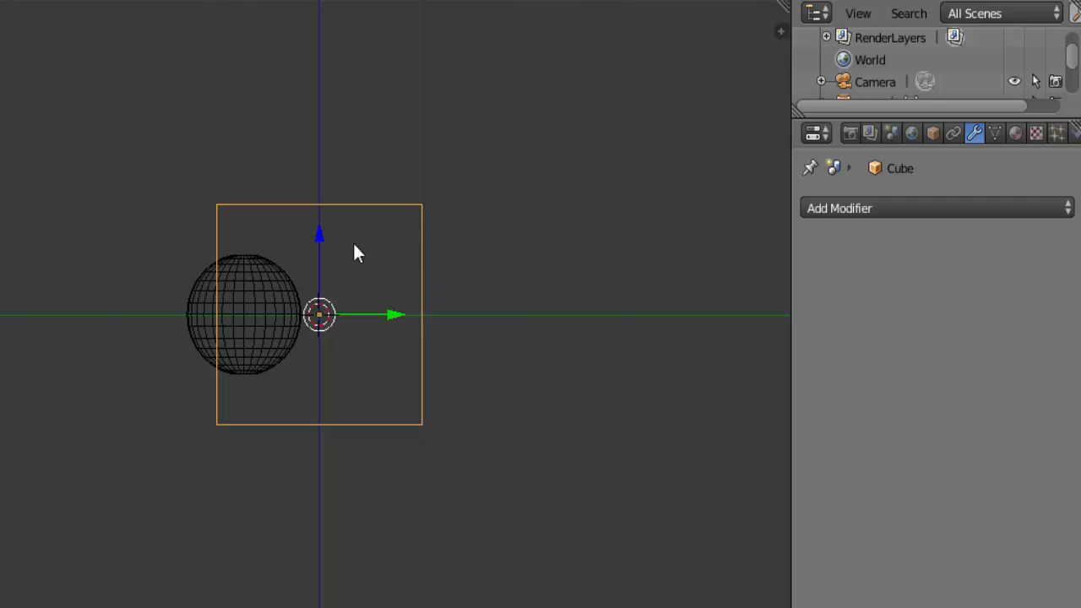
pyautogui.moveTo(398, 310); pyautogui.dragTo(426, 308)
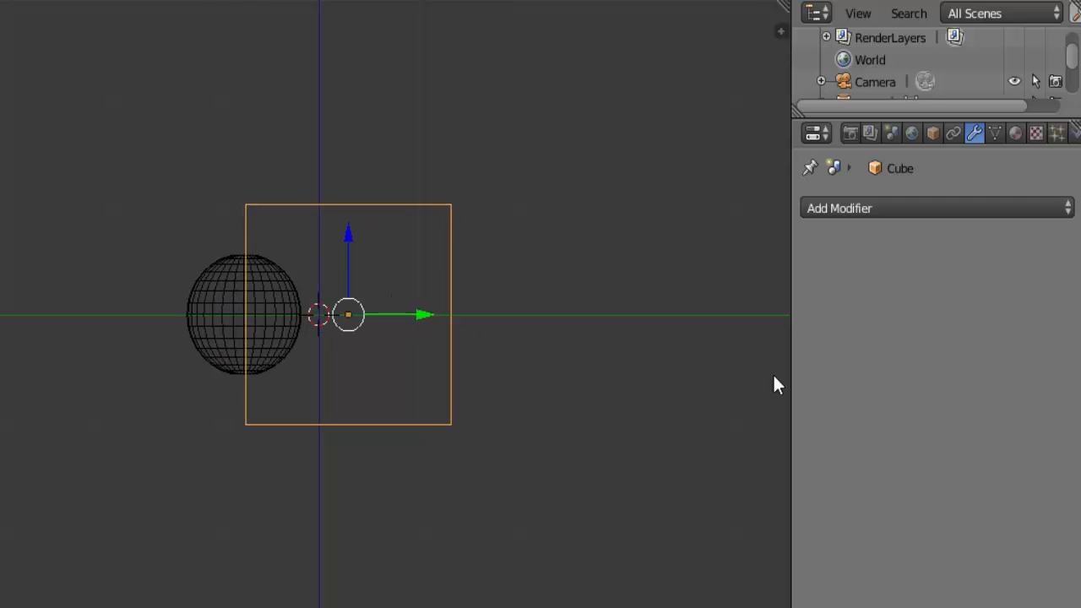
# Step: Select the sphere and set its Boolean modifier to Union with Cube as its object
pyautogui.rightClick(209, 291)
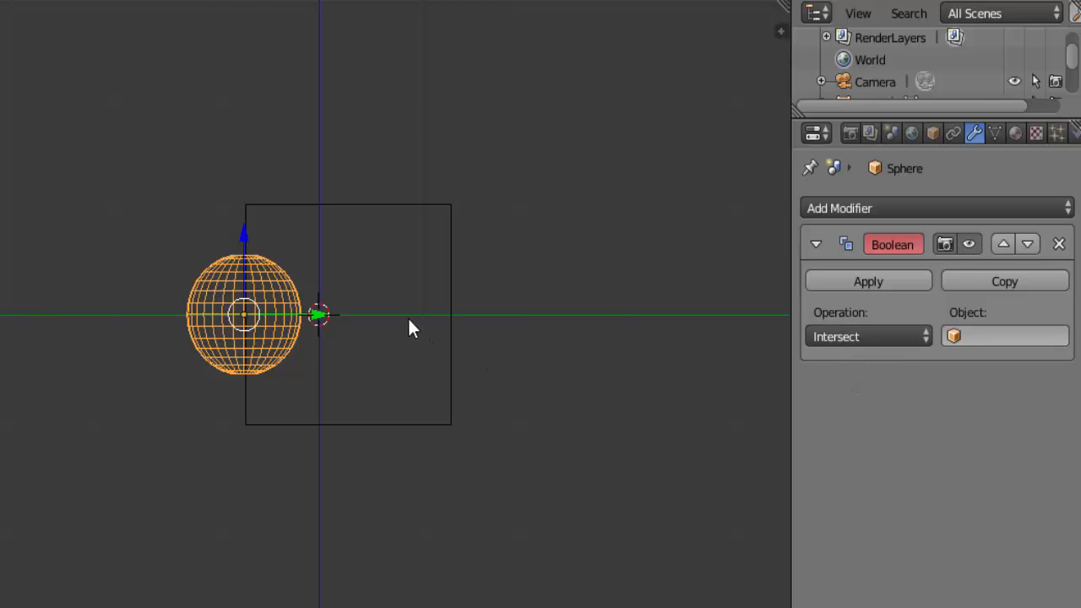
pyautogui.click(927, 336)
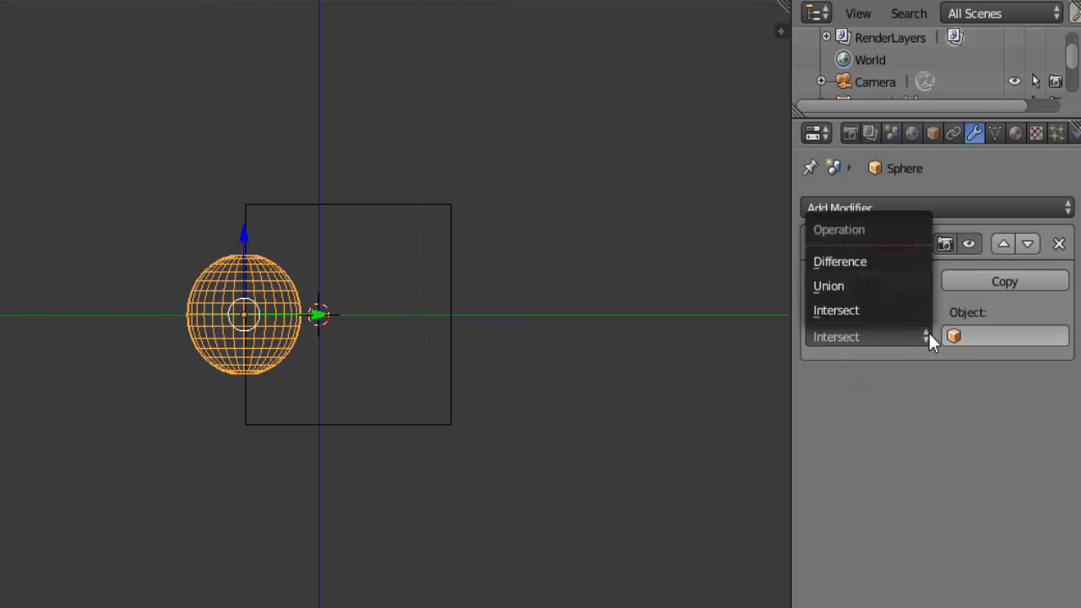
pyautogui.click(855, 288)
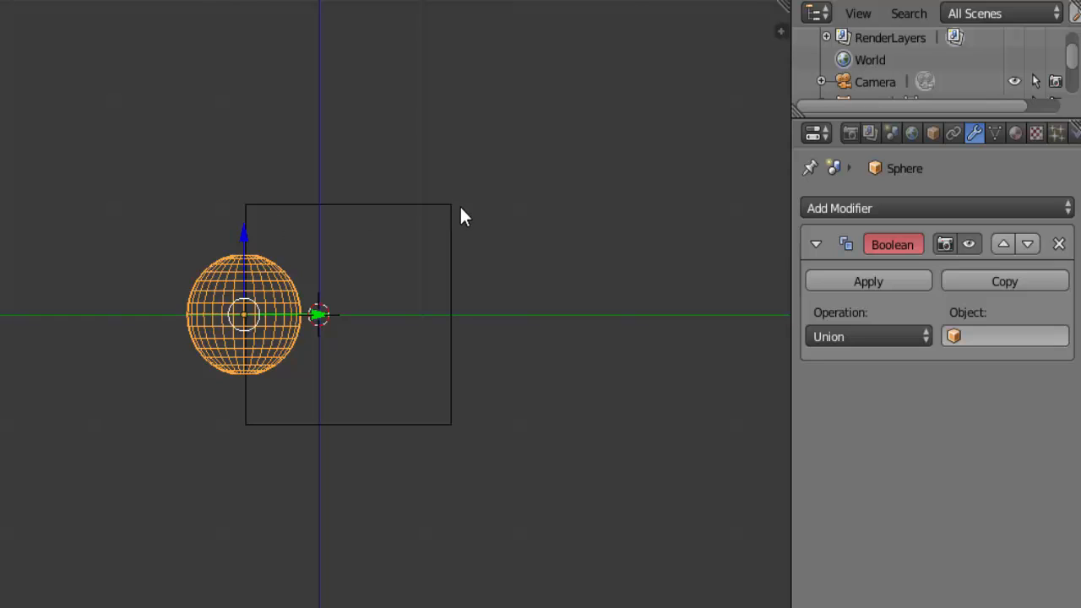
pyautogui.click(1007, 342)
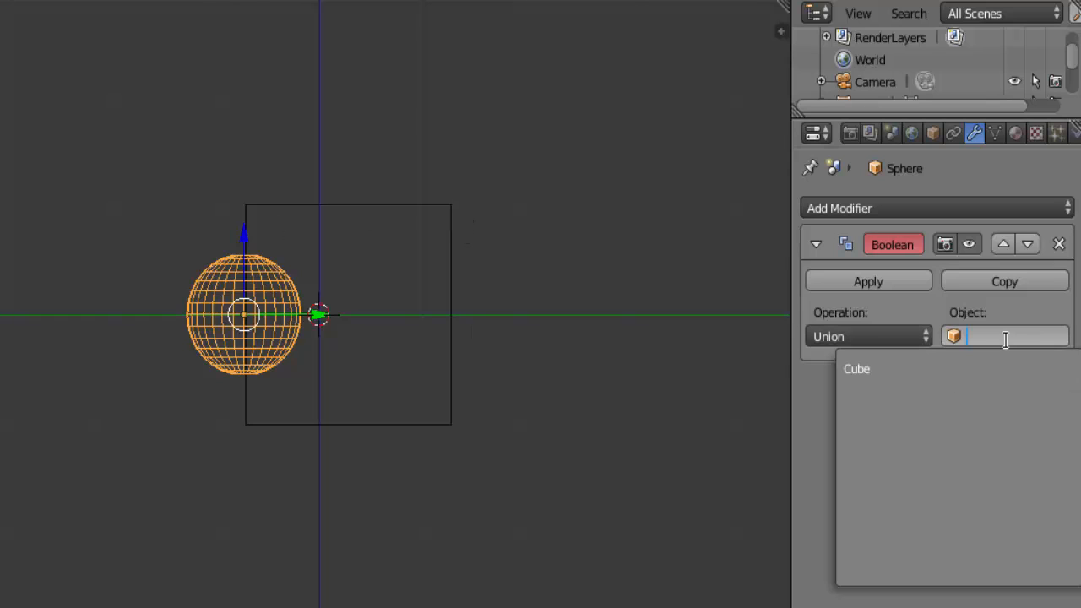
pyautogui.click(876, 372)
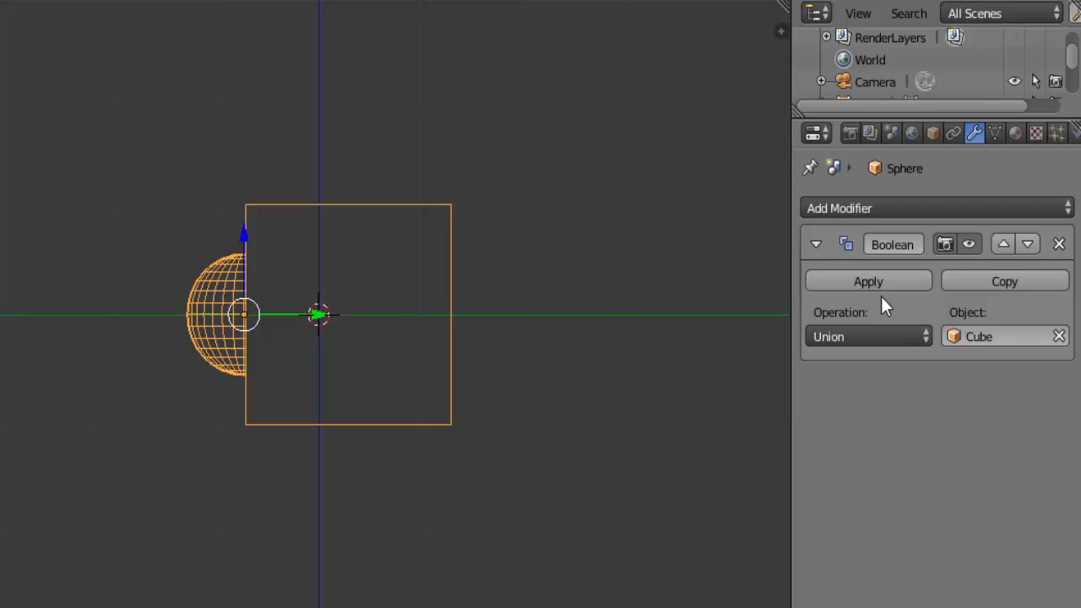
# Step: Move the sphere a little further out along negative Y and apply its Union modifier
pyautogui.moveTo(319, 313)
pyautogui.mouseDown()
pyautogui.moveTo(422, 323)
pyautogui.moveTo(309, 321)
pyautogui.mouseUp()
pyautogui.click(309, 321)
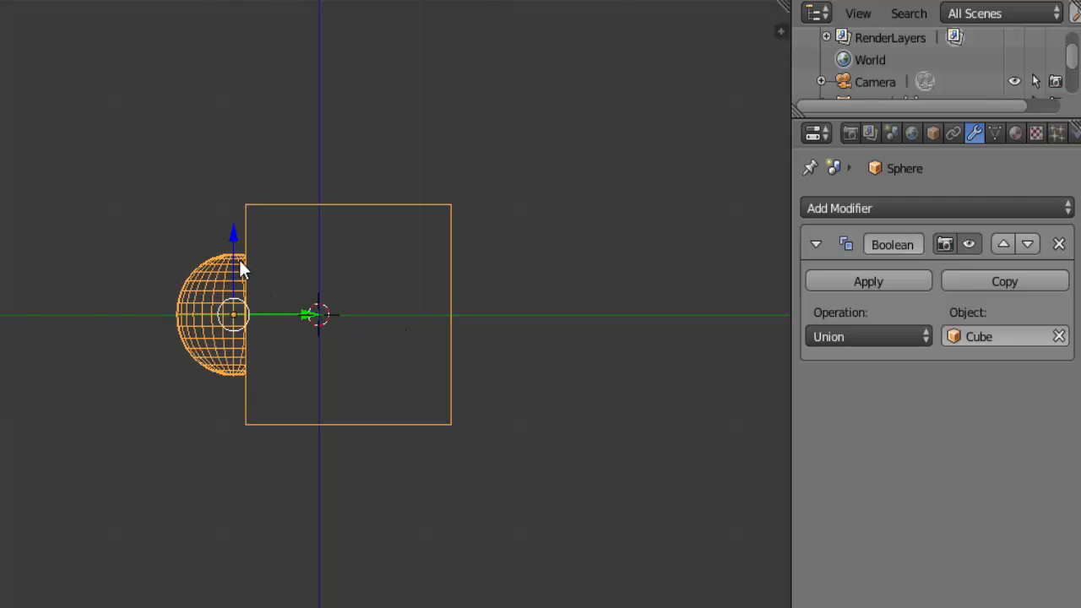
pyautogui.moveTo(307, 314); pyautogui.dragTo(285, 405)
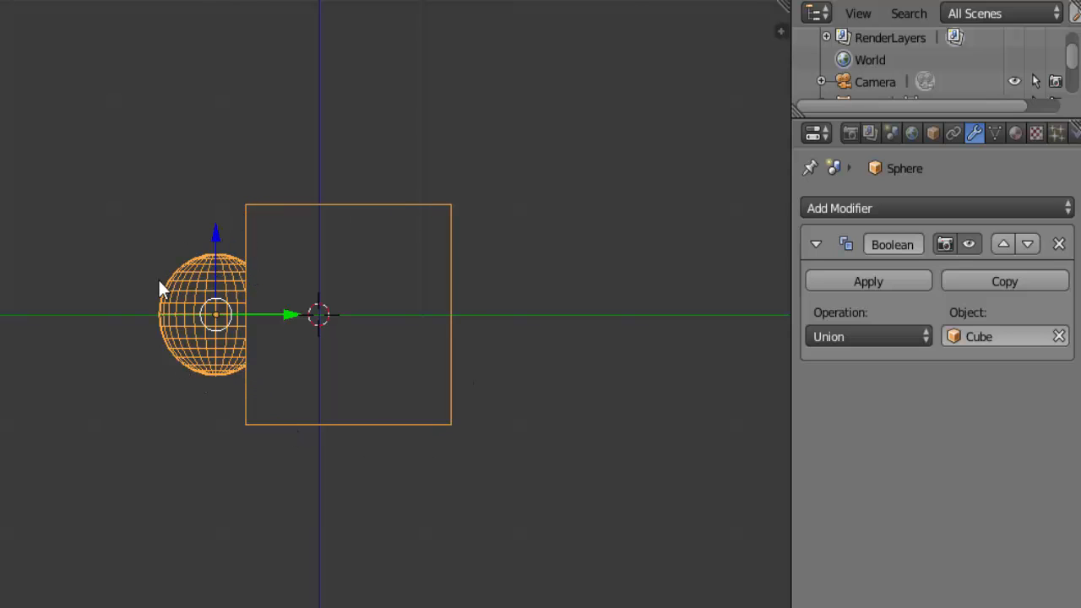
pyautogui.click(868, 284)
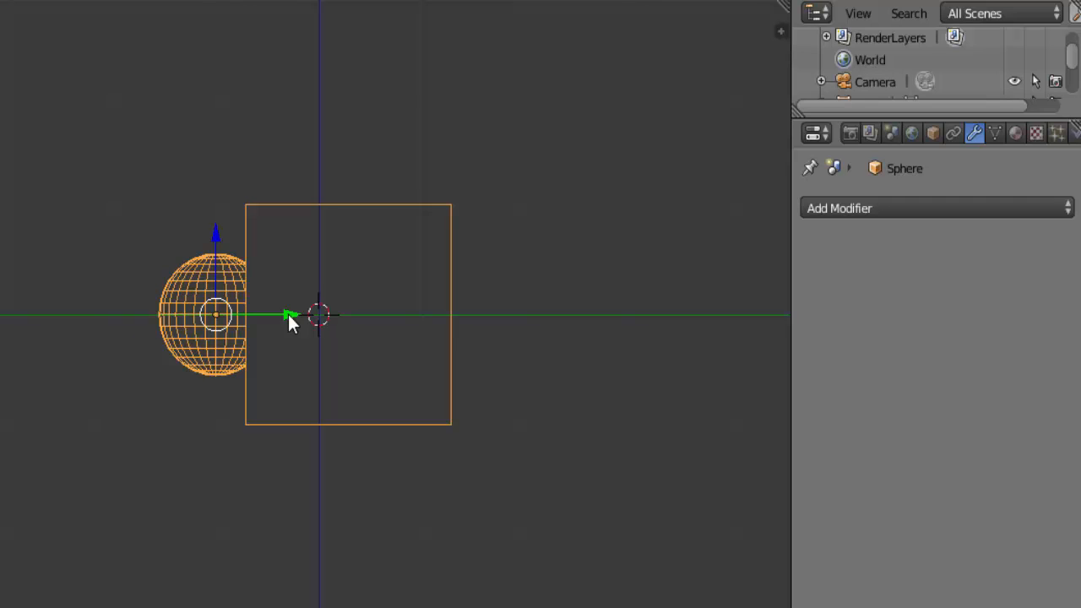
# Step: Move the united shape along positive Y past the original cube and inspect it in Solid shading
pyautogui.moveTo(288, 314); pyautogui.dragTo(605, 312)
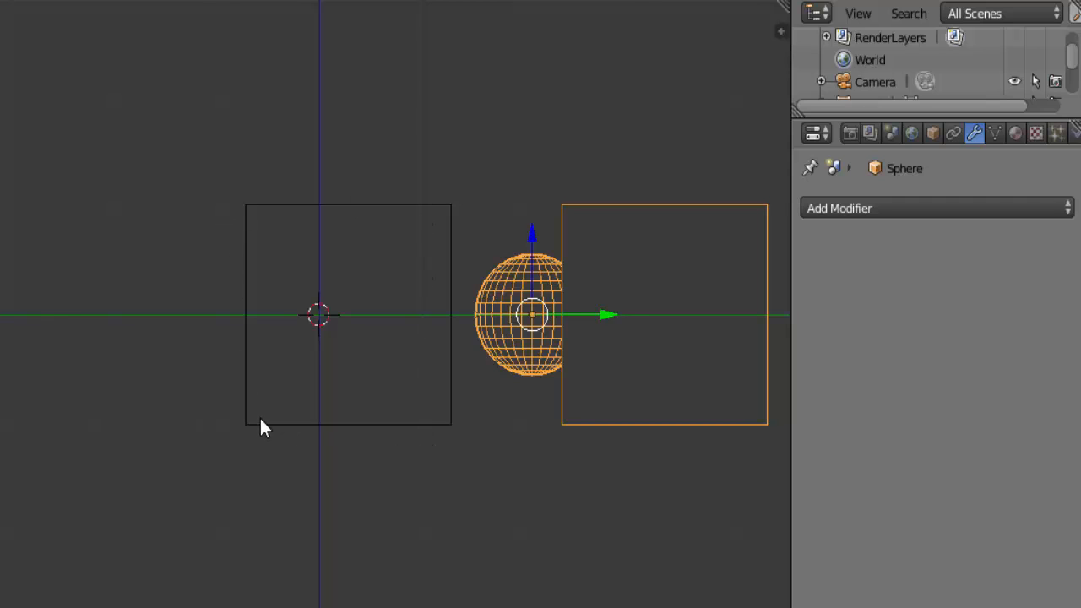
pyautogui.press('z')
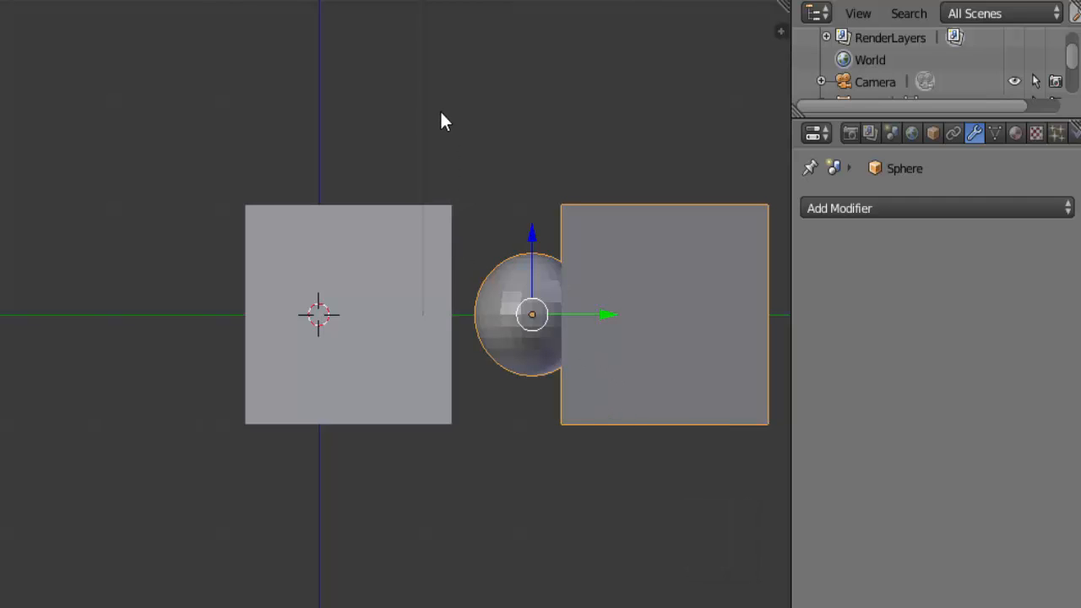
pyautogui.moveTo(441, 113); pyautogui.dragTo(406, 162, button='middle')
pyautogui.press('KP_1')
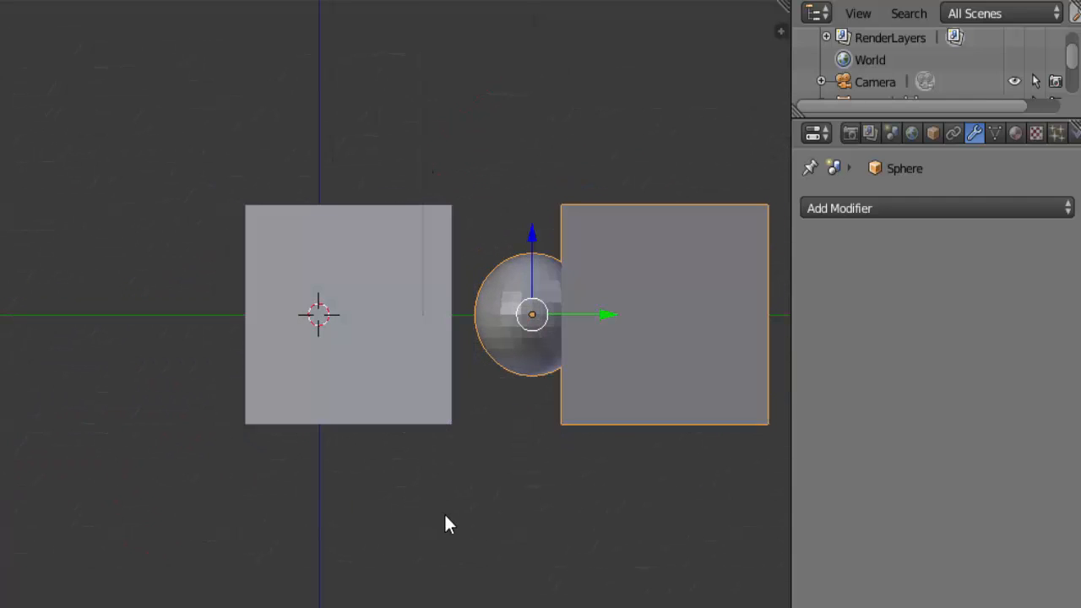
# Step: Return to Wireframe shading and undo the Union result back to the separate sphere with its unapplied Boolean modifier
pyautogui.hotkey('ctrl', 'z')
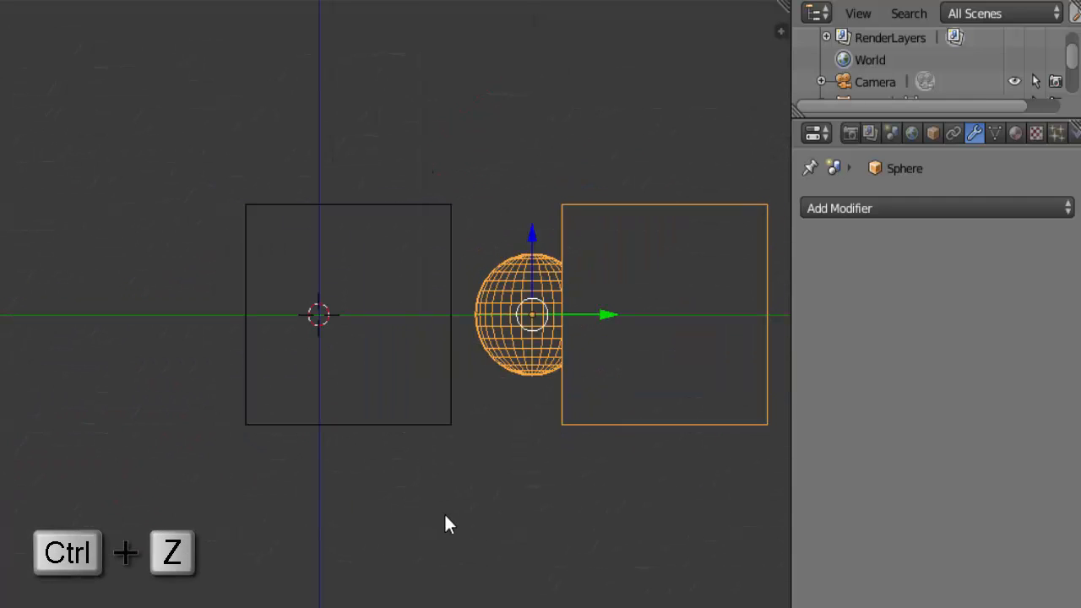
pyautogui.hotkey('ctrl', 'z')
pyautogui.hotkey('ctrl', 'z')
pyautogui.hotkey('ctrl', 'z')
pyautogui.hotkey('ctrl', 'z')
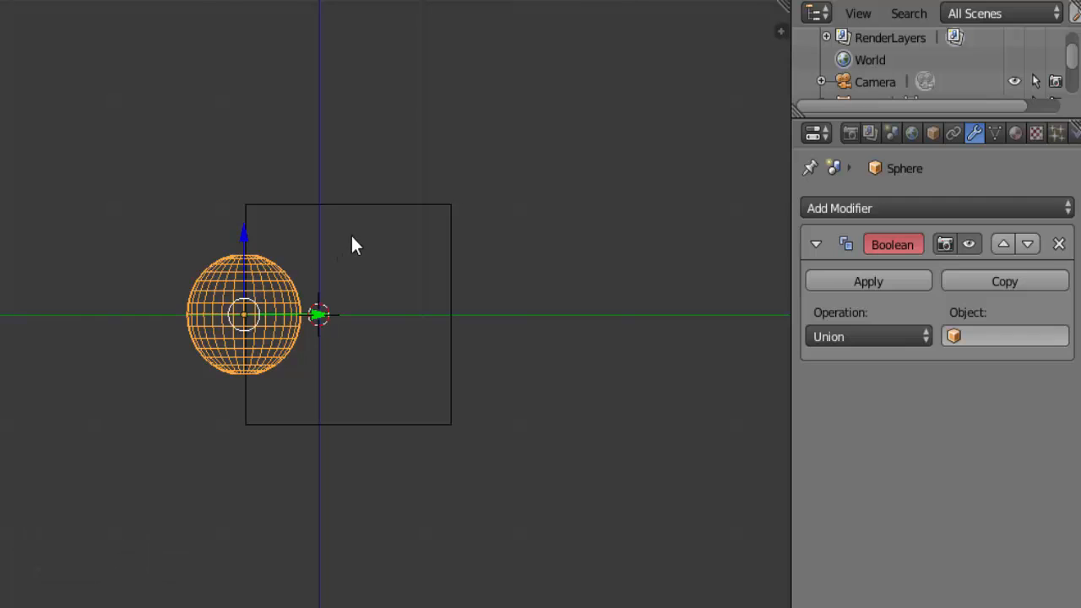
# Step: Reselect the sphere and set its Boolean modifier to Difference with Cube as its object
pyautogui.rightClick(385, 219)
pyautogui.rightClick(284, 291)
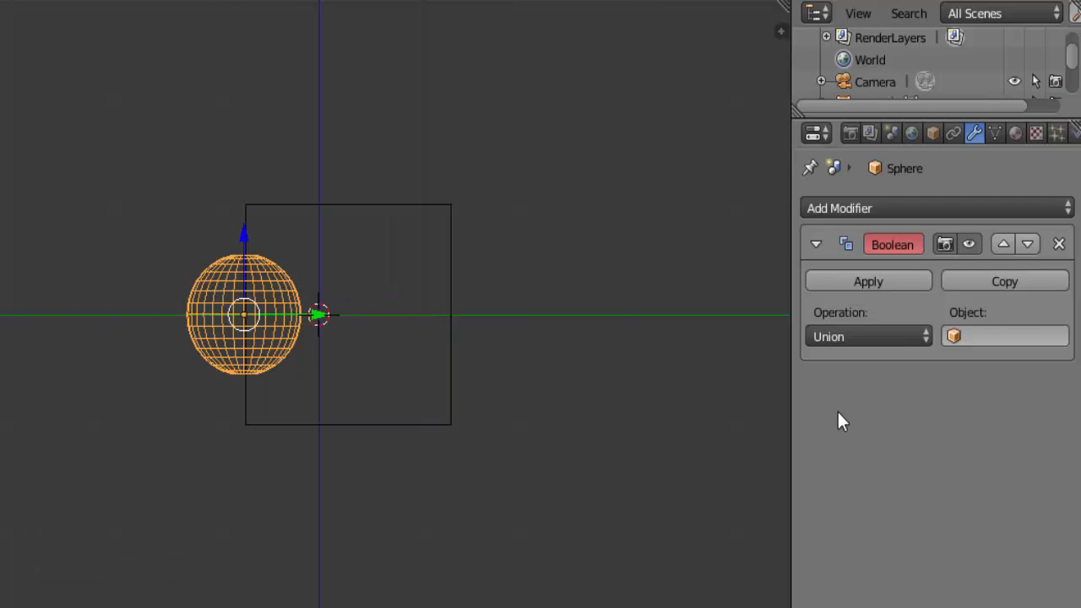
pyautogui.click(922, 336)
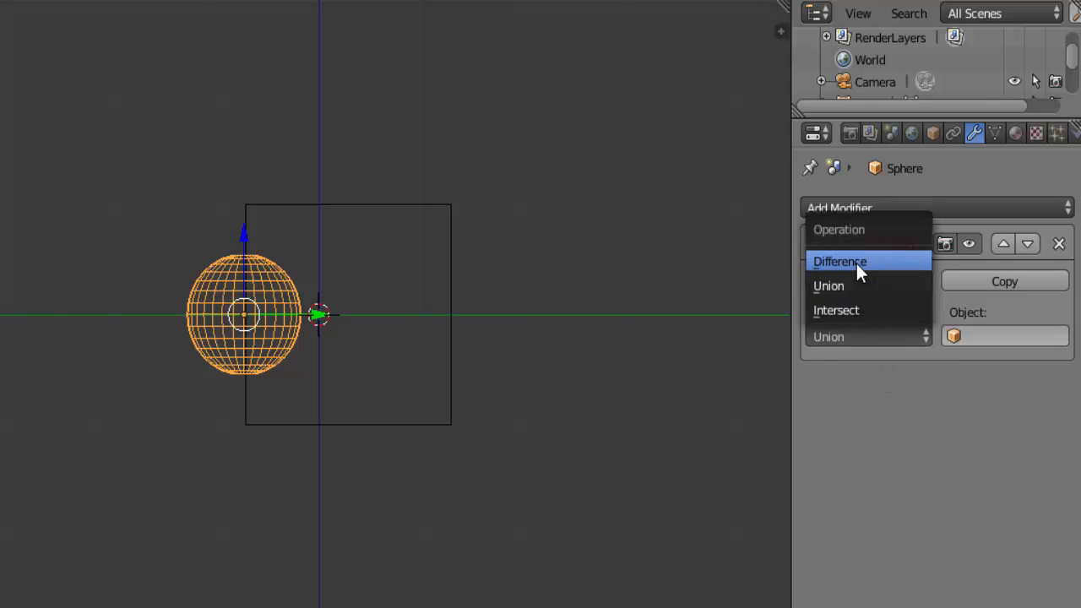
pyautogui.click(834, 262)
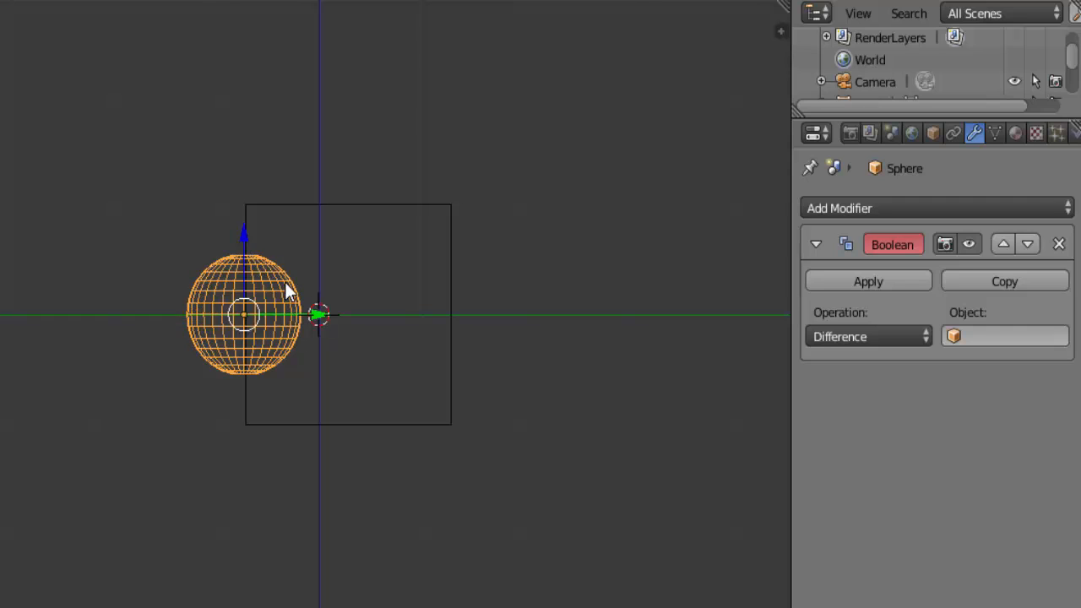
pyautogui.click(987, 337)
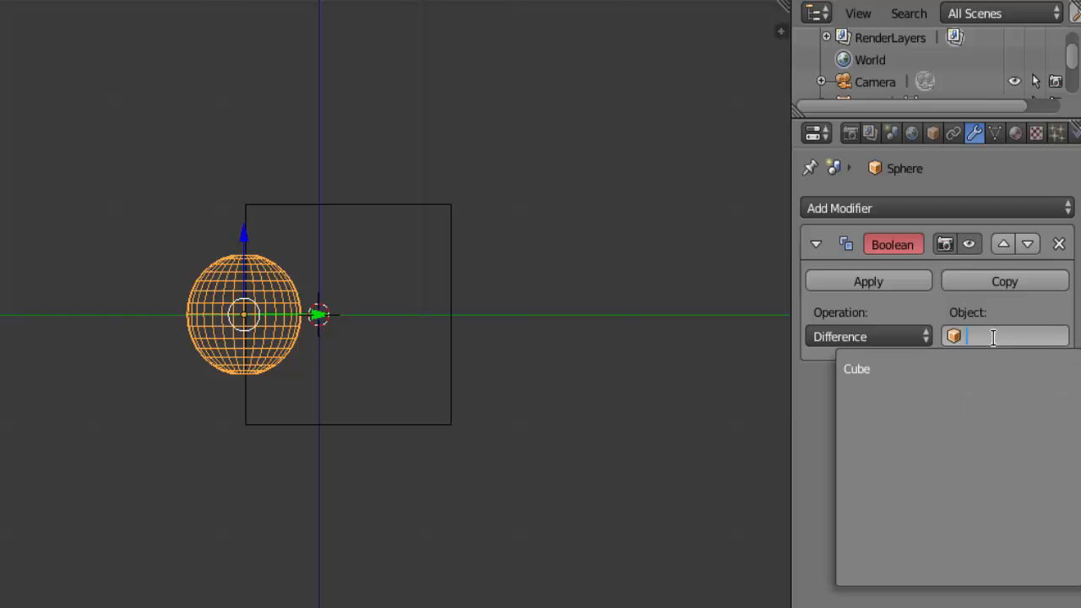
pyautogui.click(881, 368)
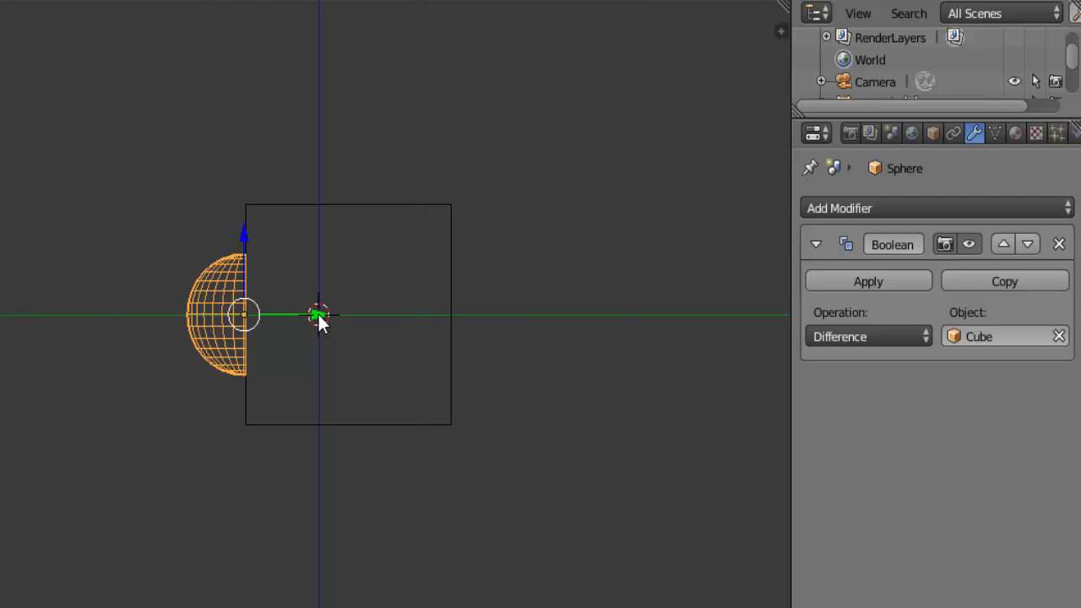
# Step: Move the sphere slightly further along negative Y and apply its Difference modifier
pyautogui.moveTo(319, 315)
pyautogui.mouseDown()
pyautogui.moveTo(77, 315)
pyautogui.moveTo(119, 338)
pyautogui.moveTo(313, 348)
pyautogui.mouseUp()
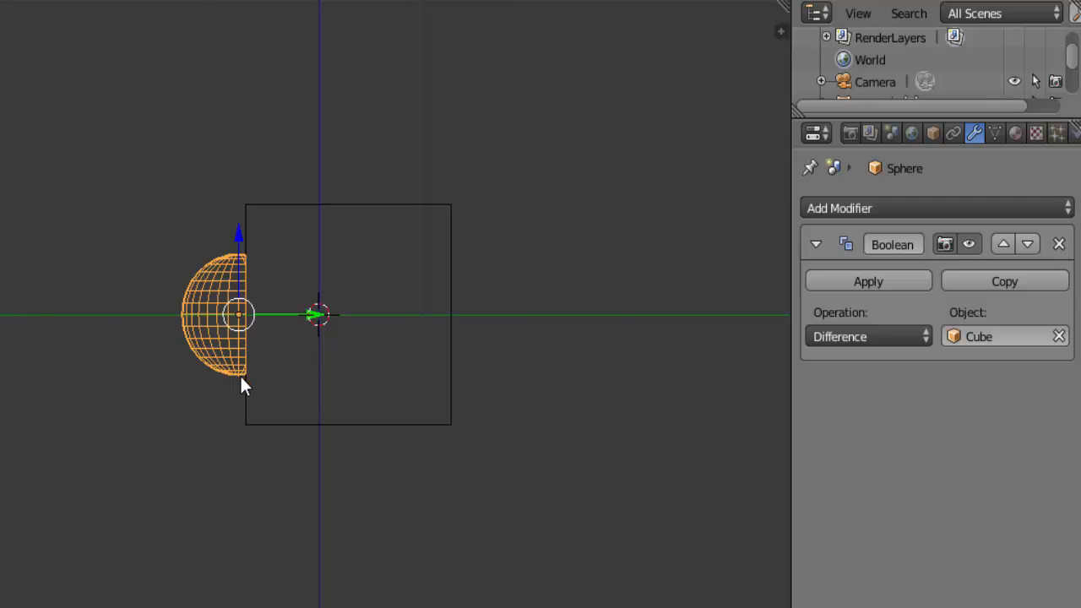
pyautogui.click(890, 281)
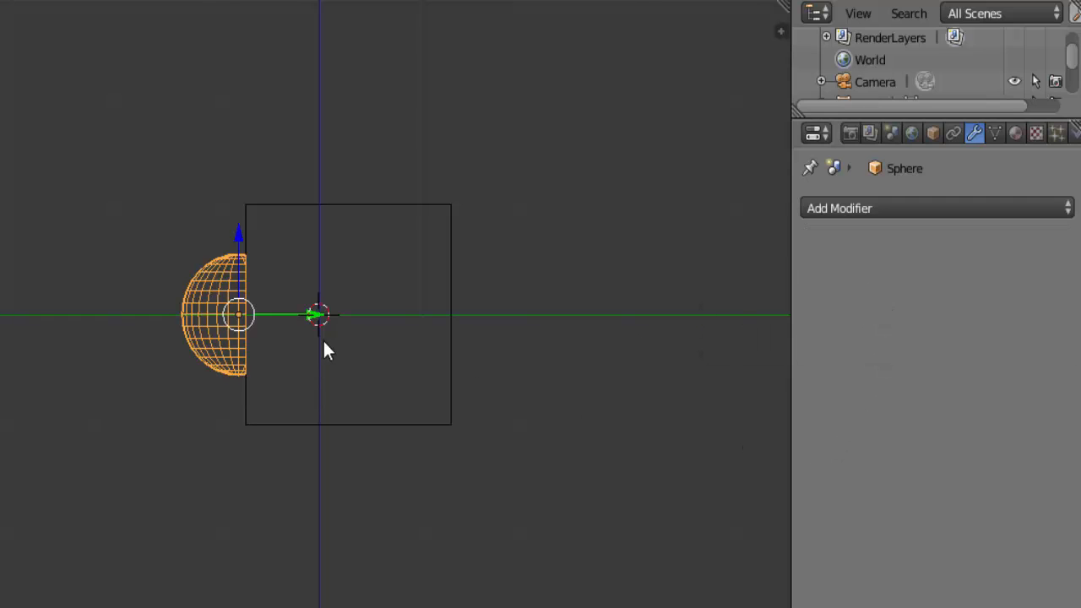
# Step: Move the cut sphere about 1.13 units along negative Y, clear of the cube, and inspect both objects in Solid shading
pyautogui.moveTo(315, 314); pyautogui.dragTo(199, 314)
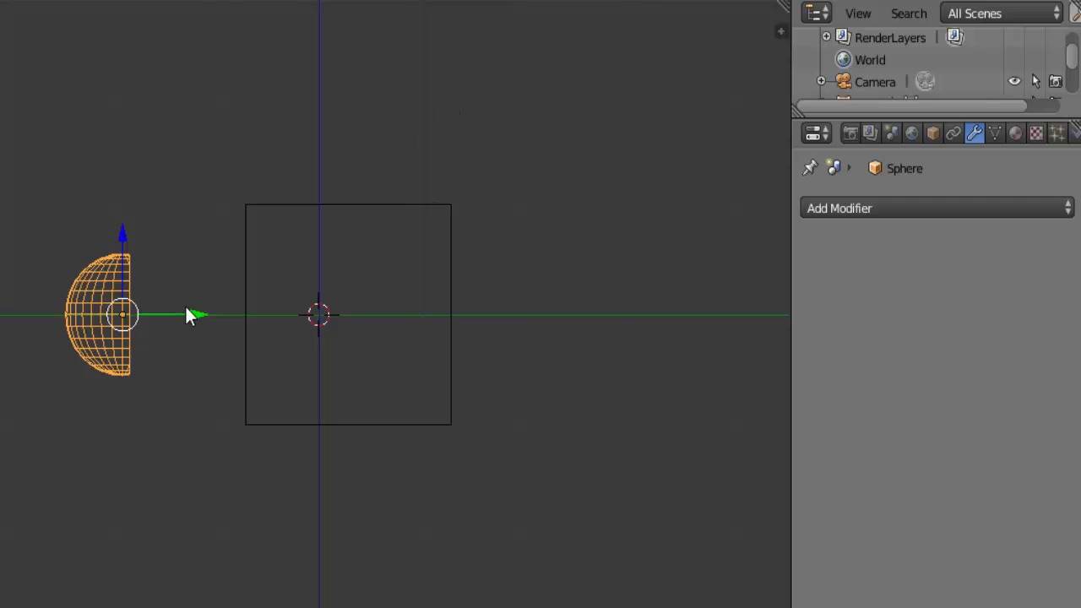
pyautogui.press('z')
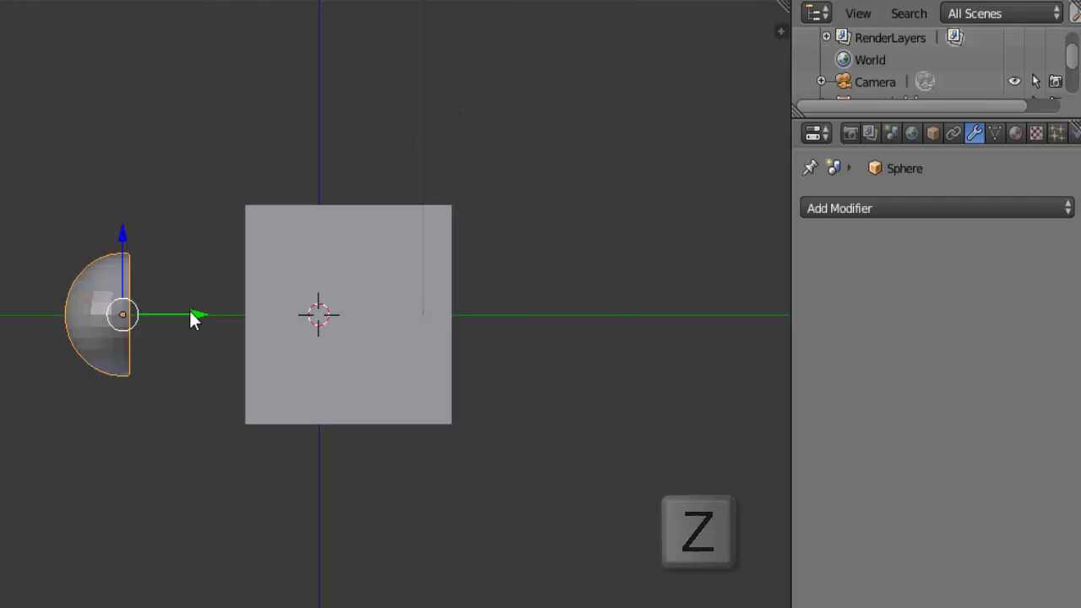
pyautogui.moveTo(353, 414); pyautogui.dragTo(357, 500, button='middle')
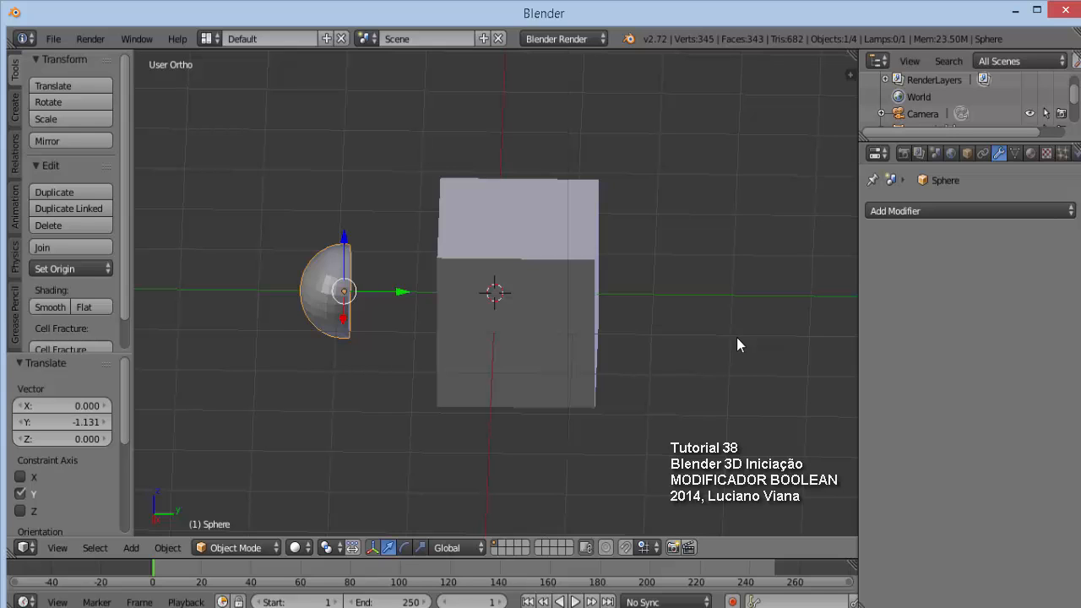
pyautogui.scroll(-3, 737, 342)
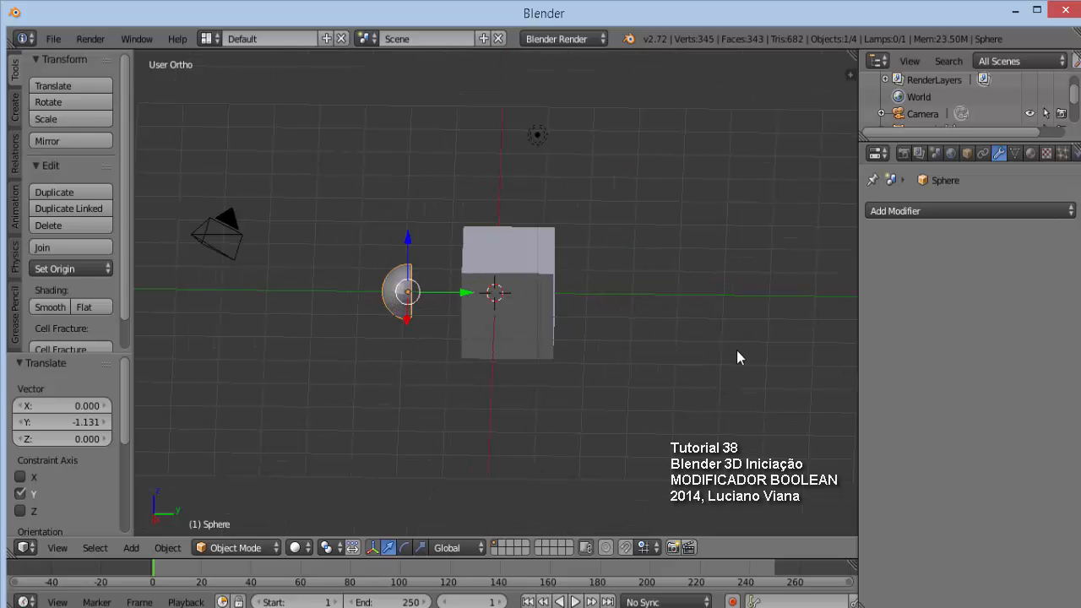